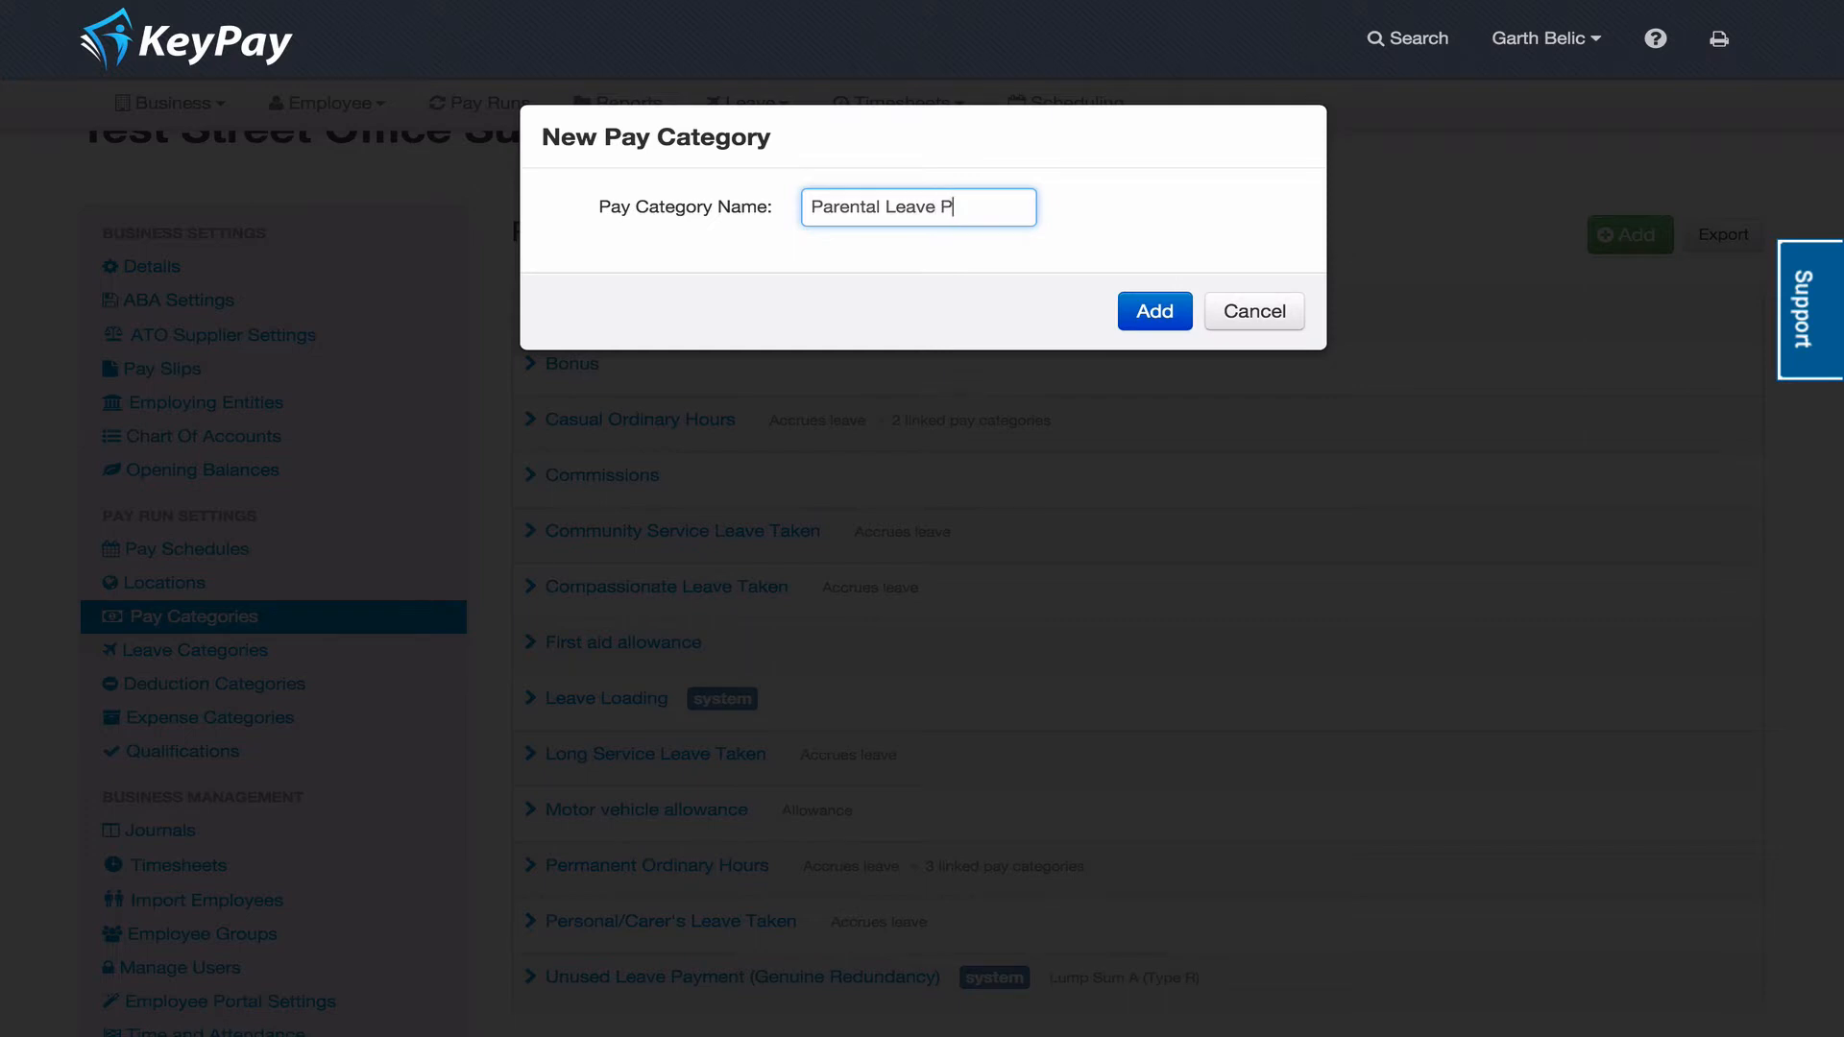
- Create the Parental Leave Payment pay category with Fixed units and a super rate of 0%
click(1151, 315)
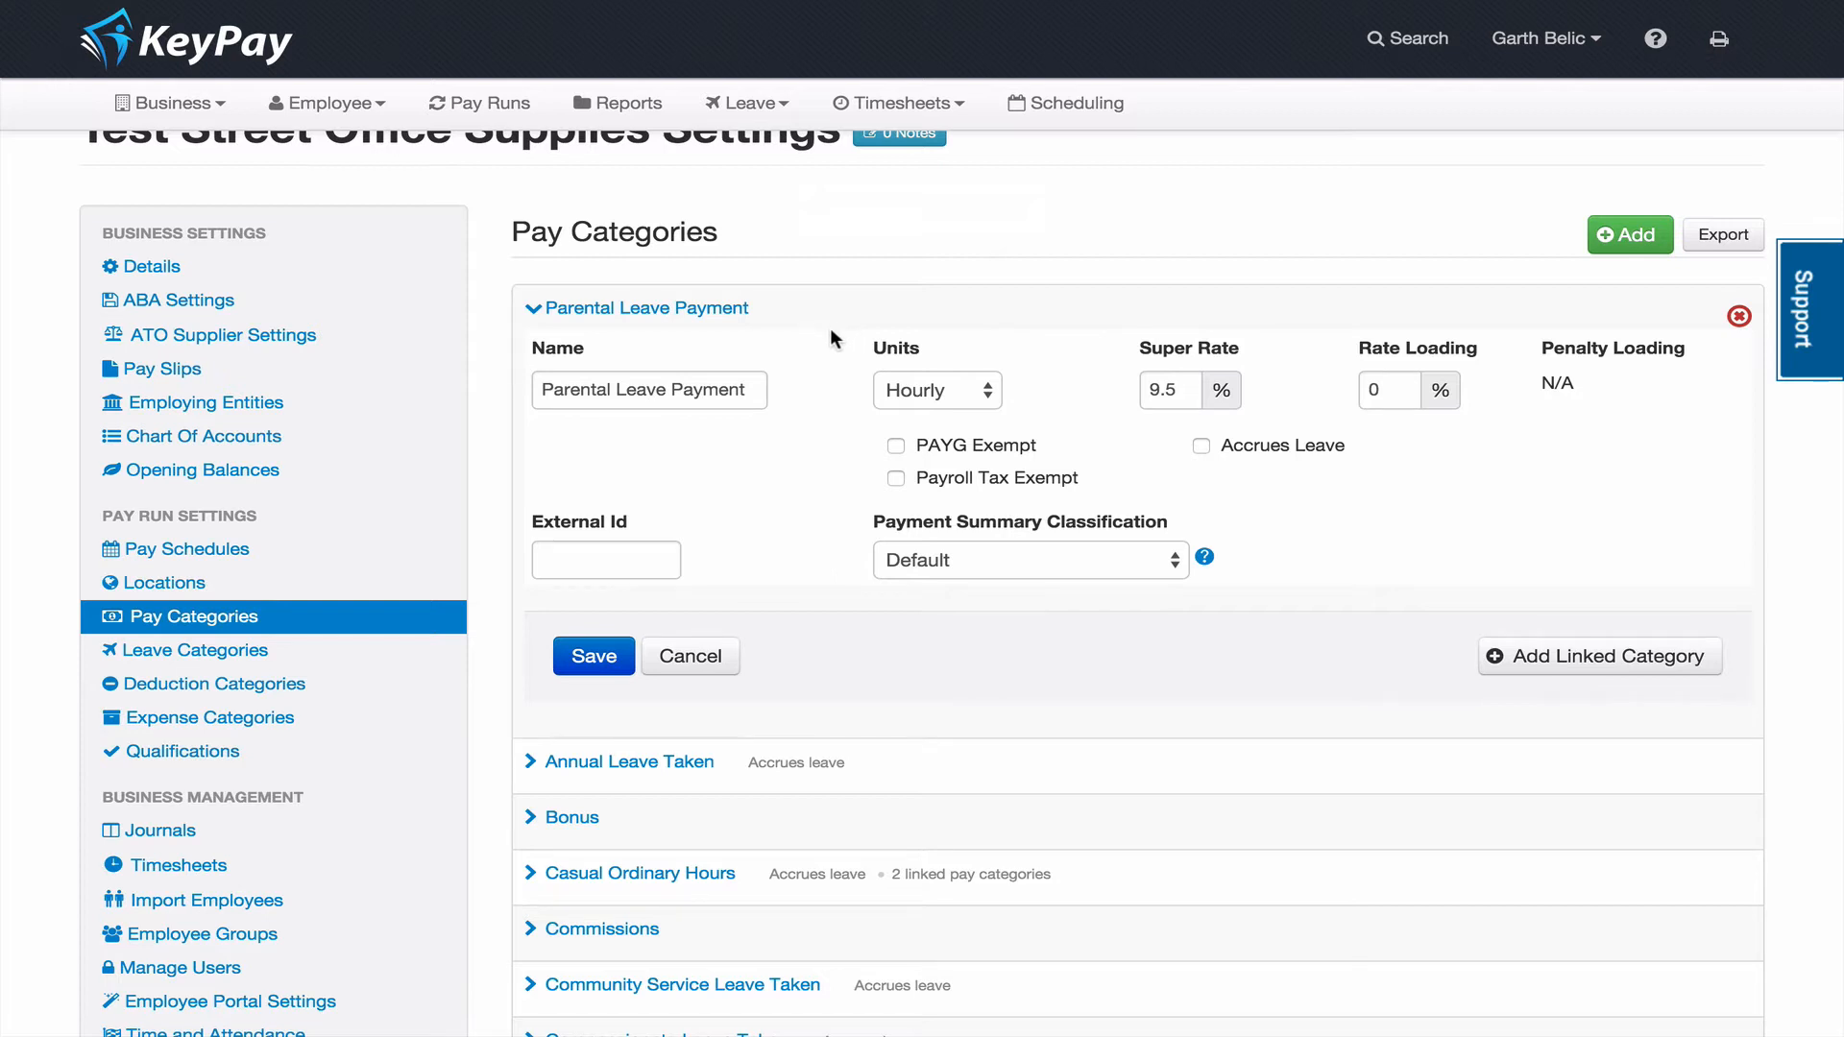
click(936, 390)
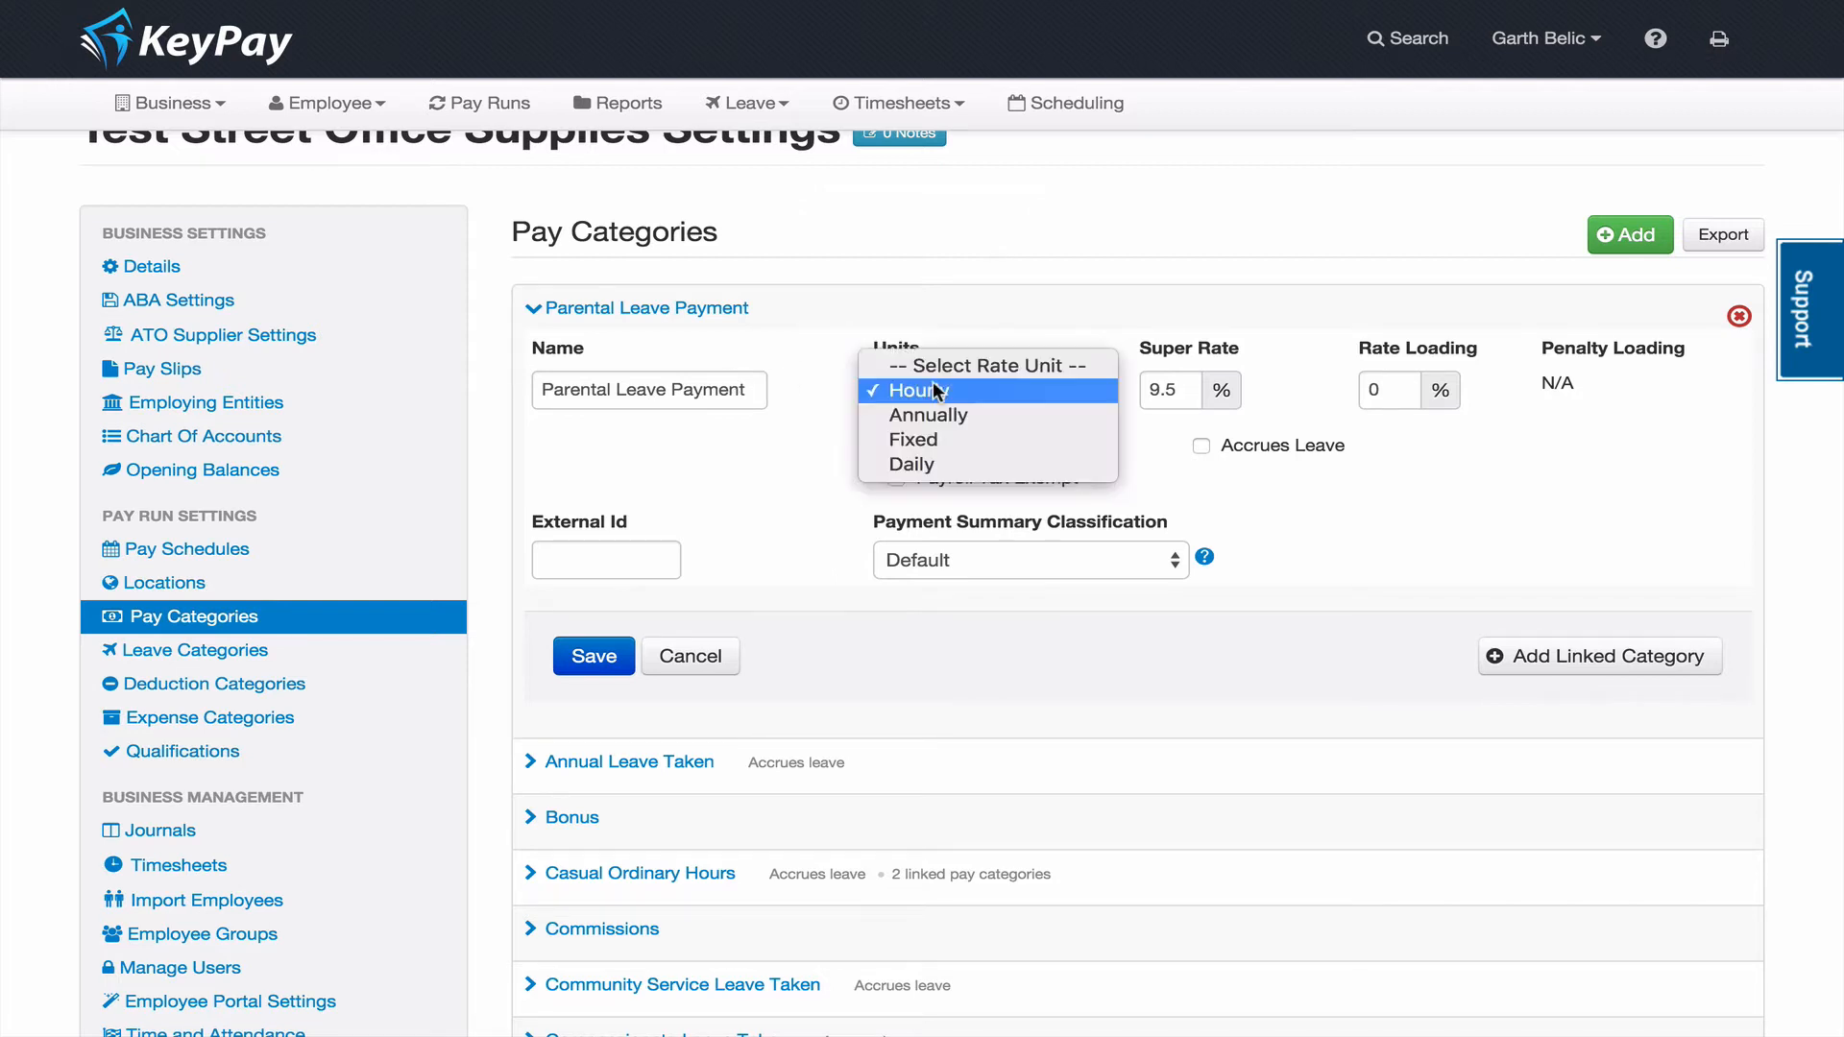
click(931, 438)
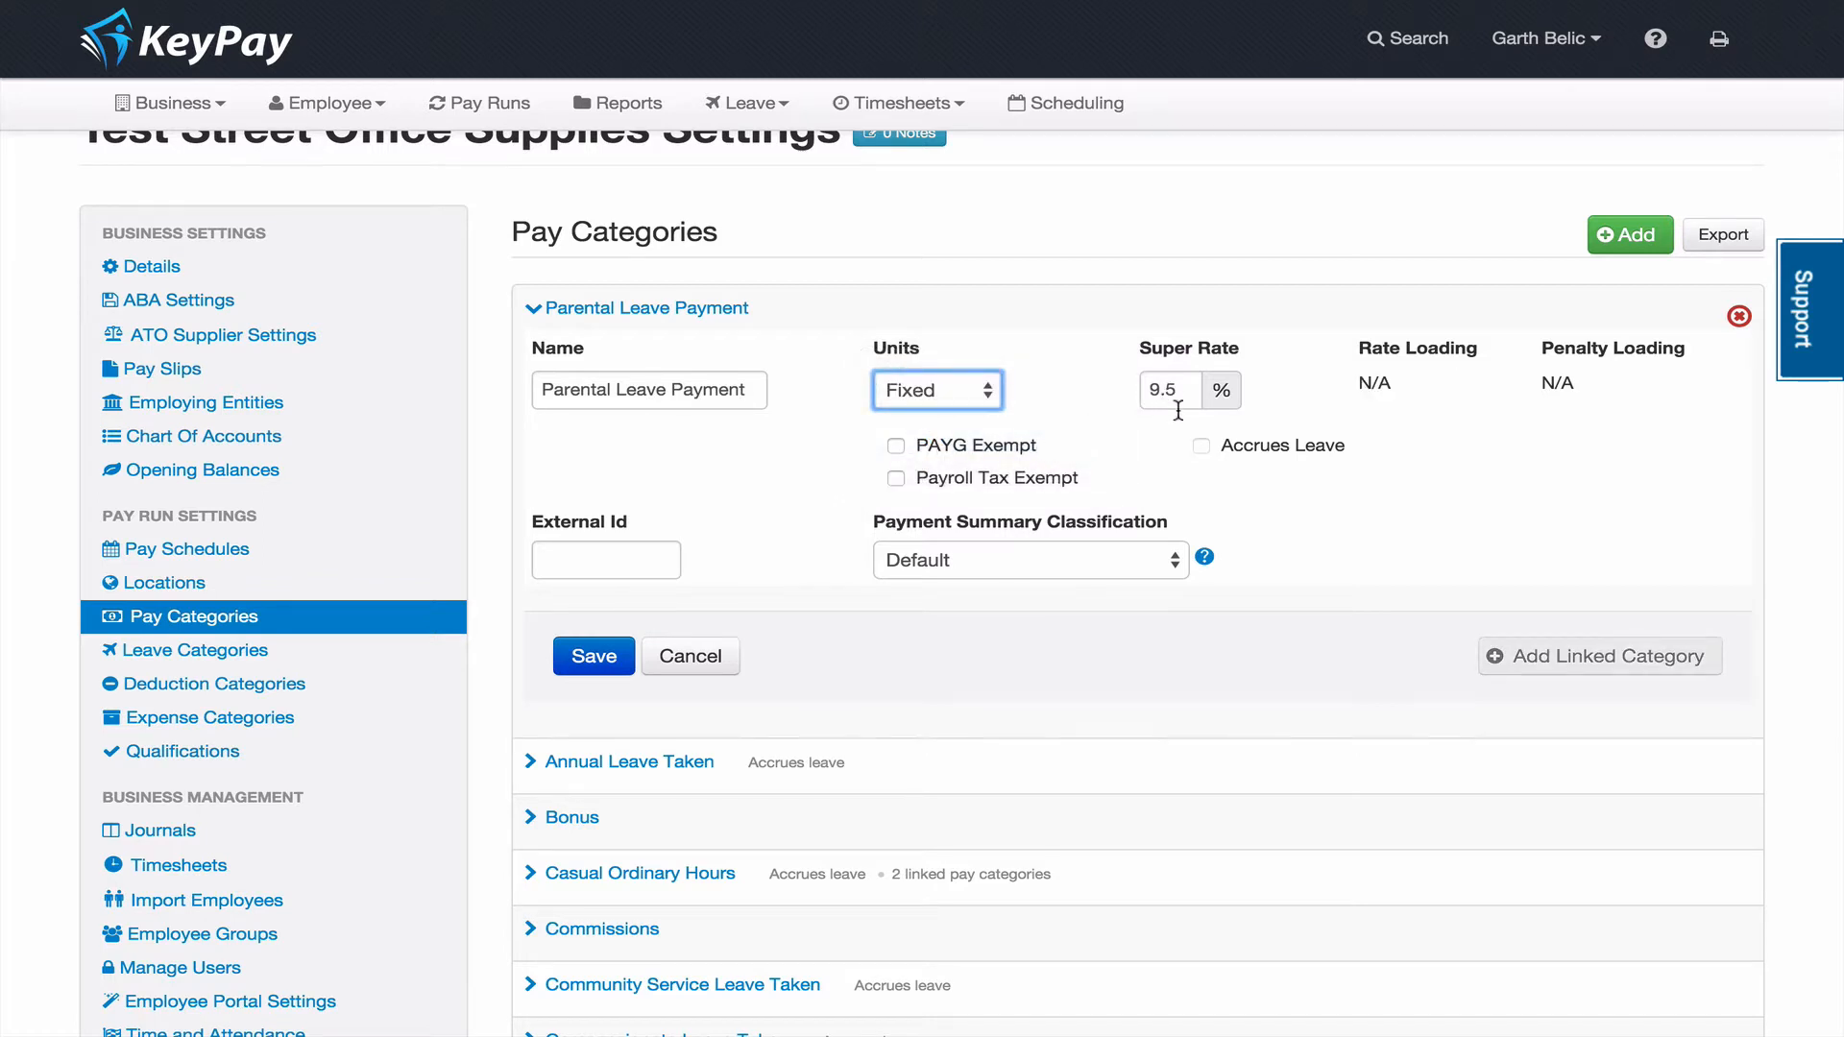
key(Tab)
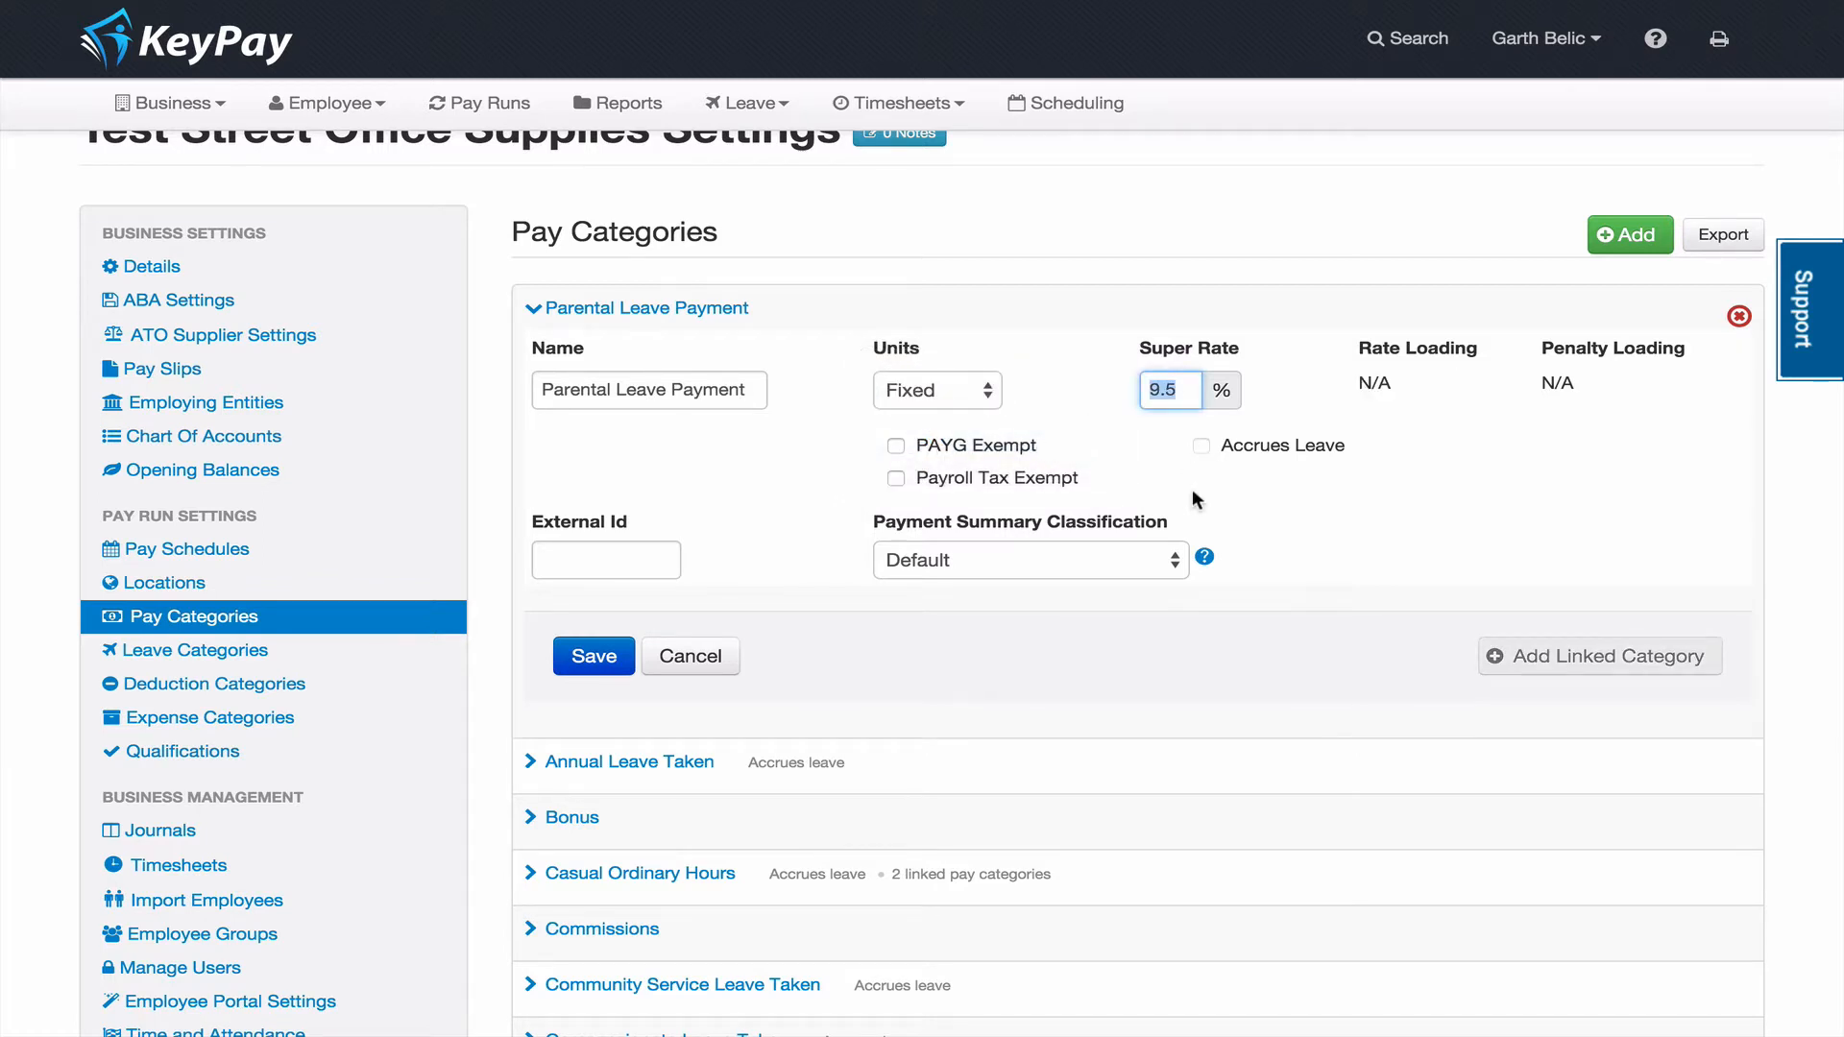
text(0)
key(Tab)
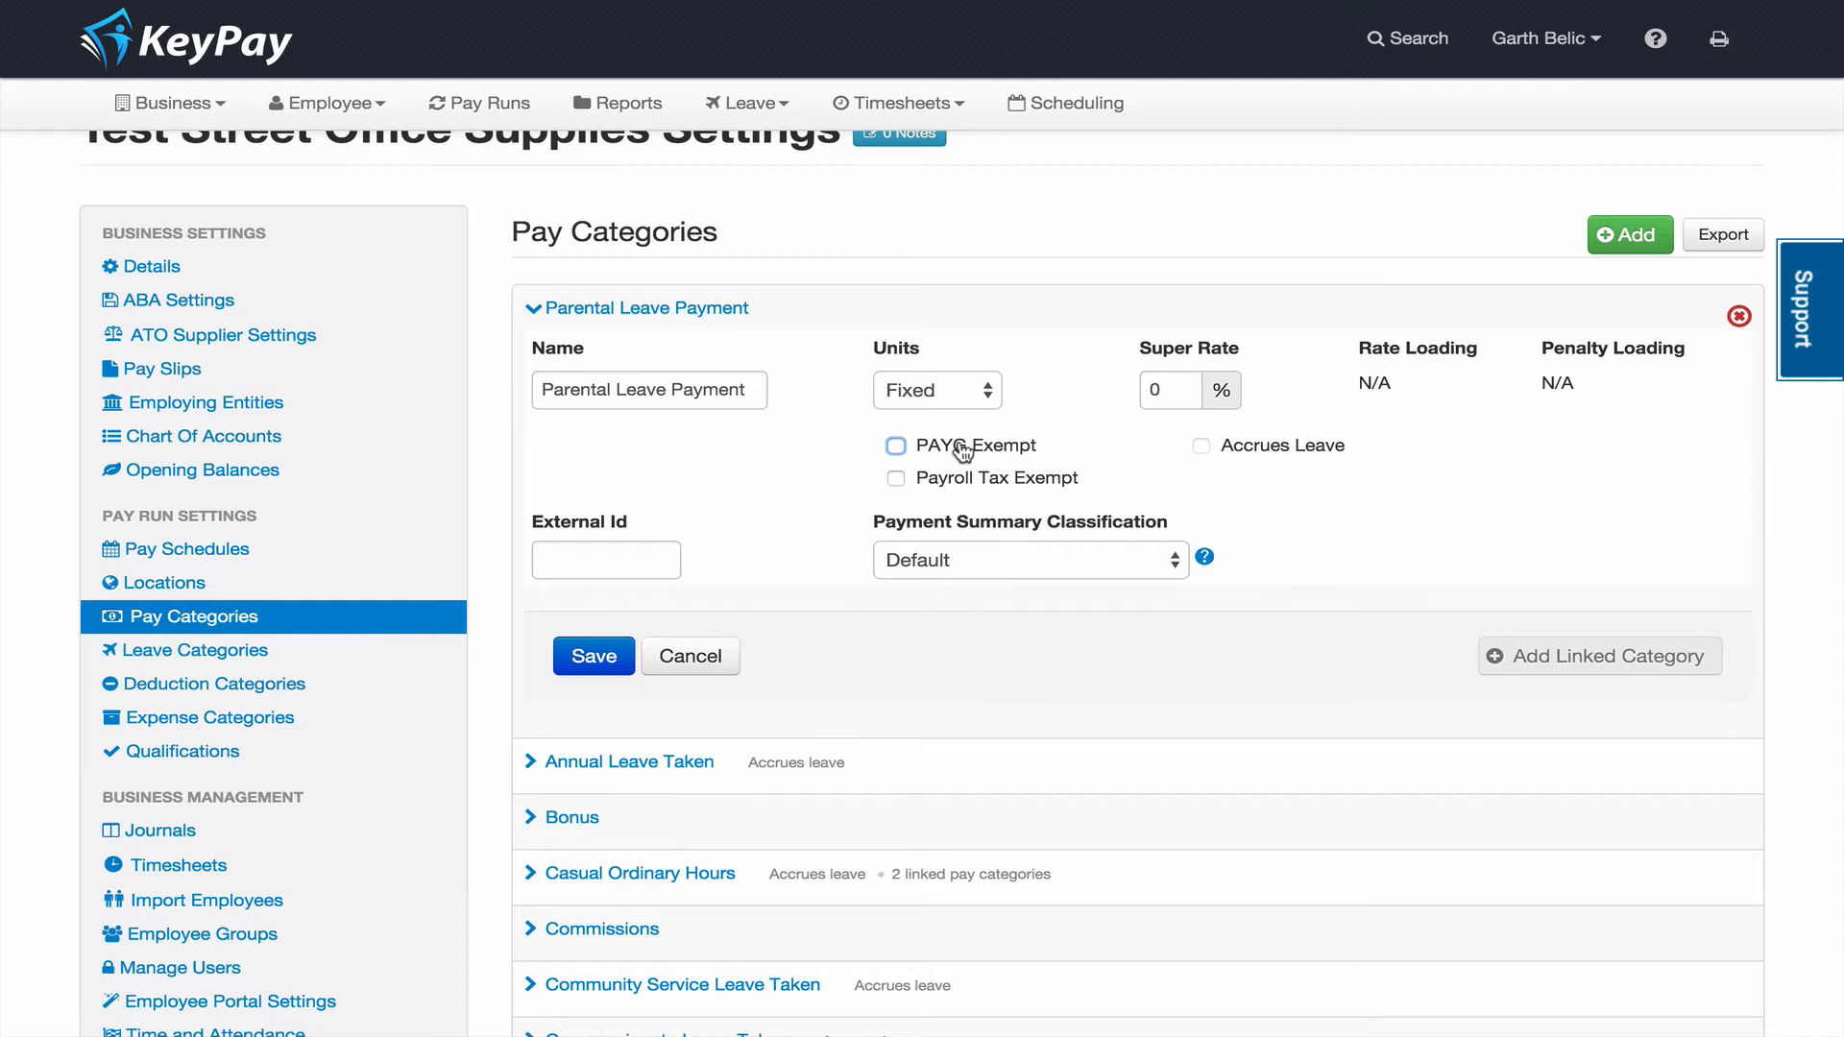
- Make the Parental Leave Payment category payroll tax exempt and save it
click(897, 483)
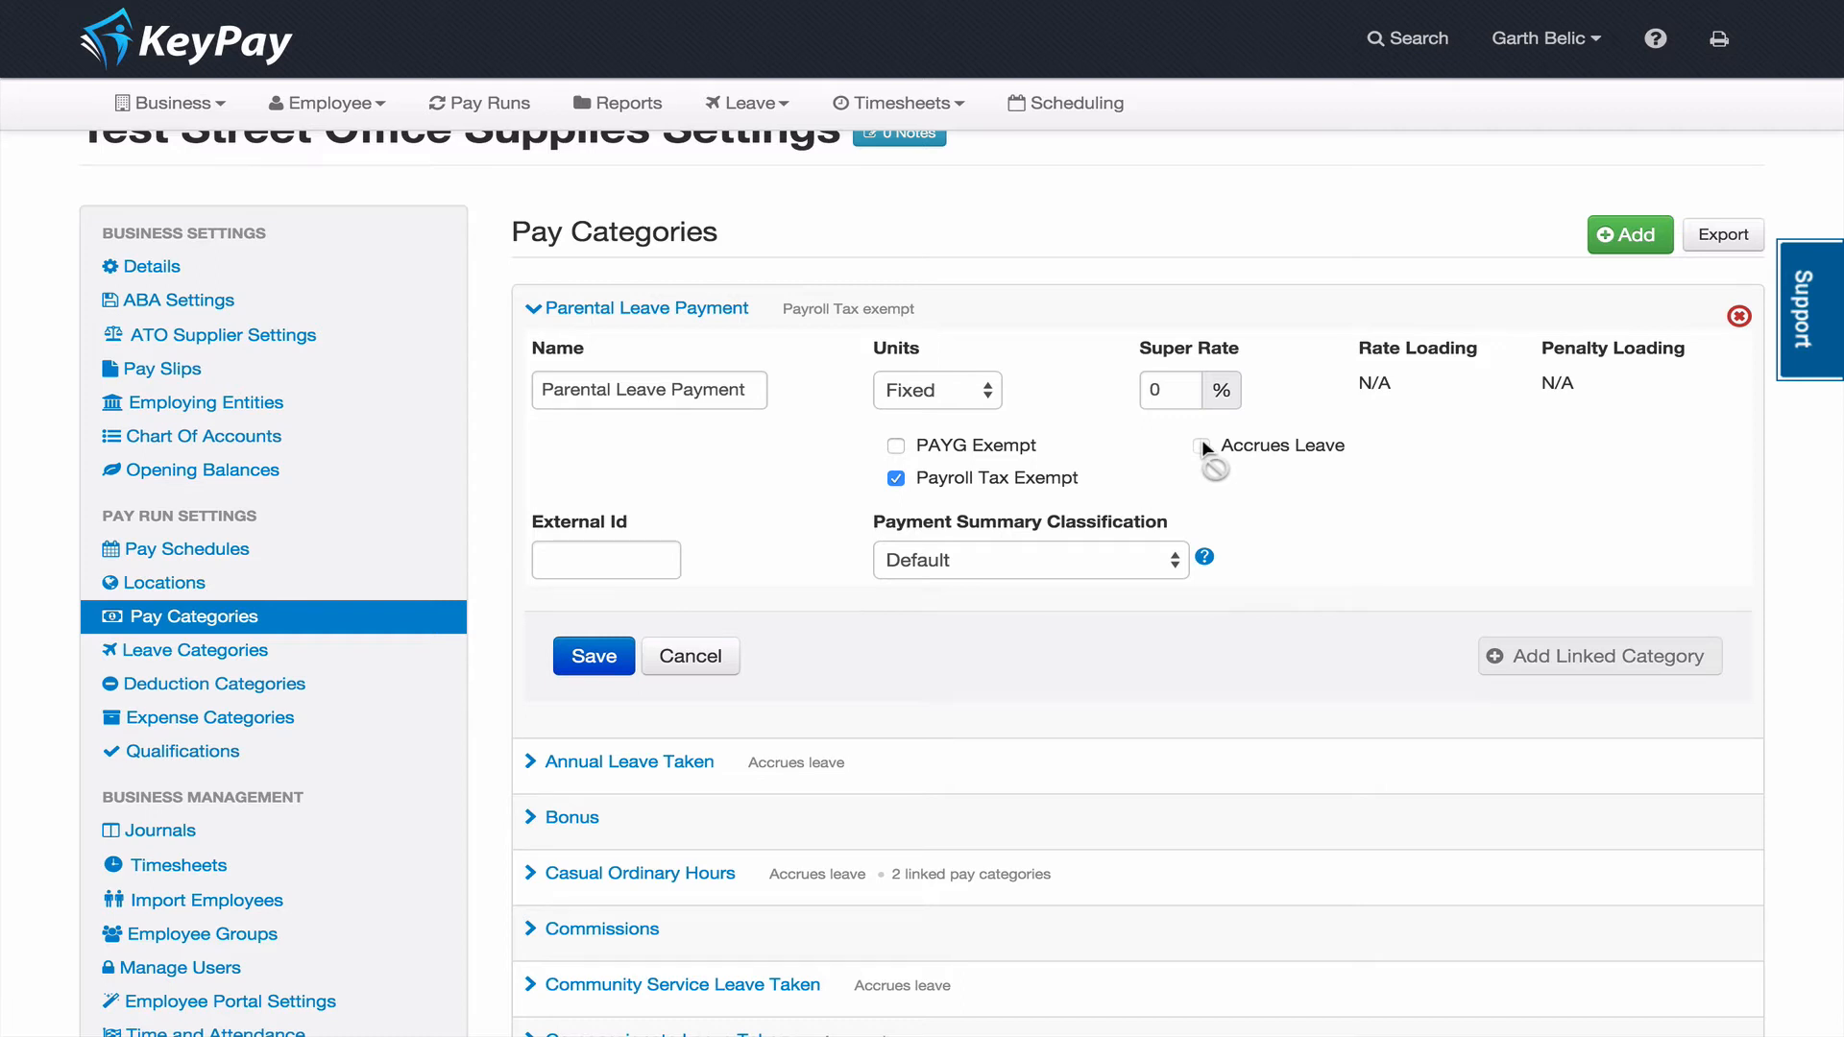
scroll(1364, 590, down, 1)
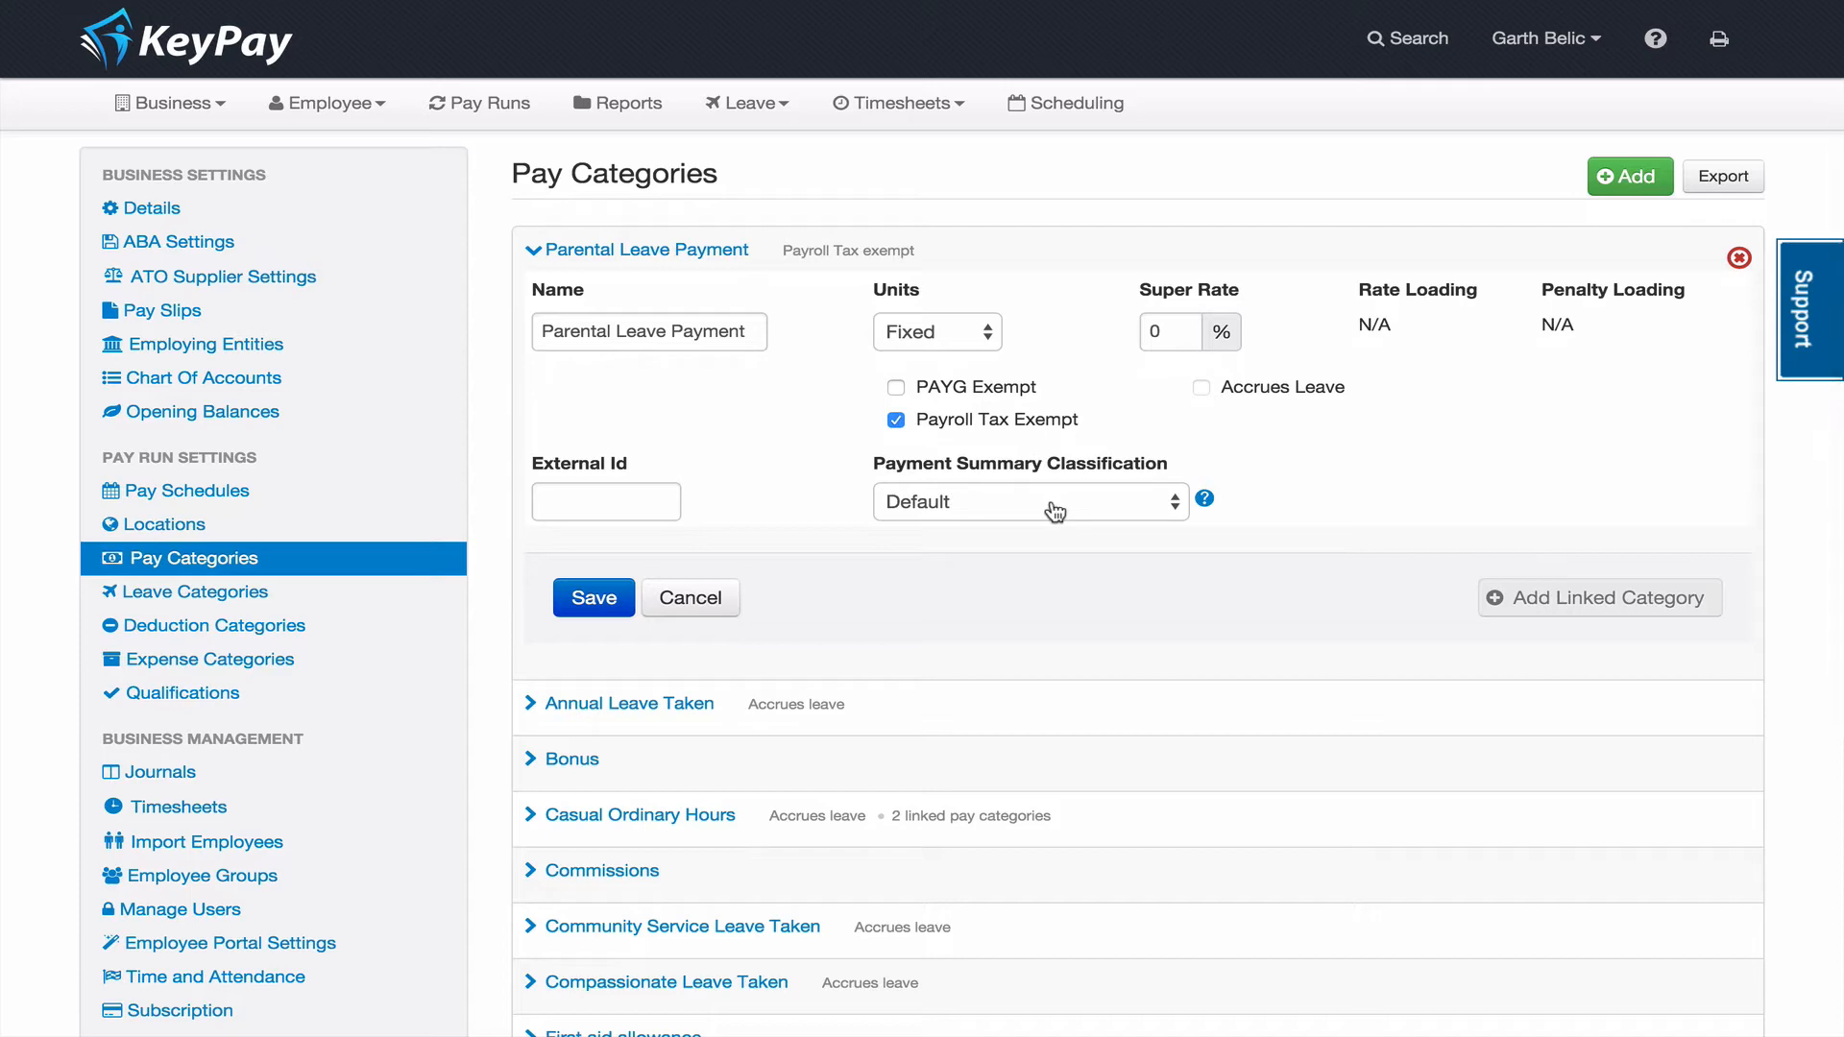
click(600, 599)
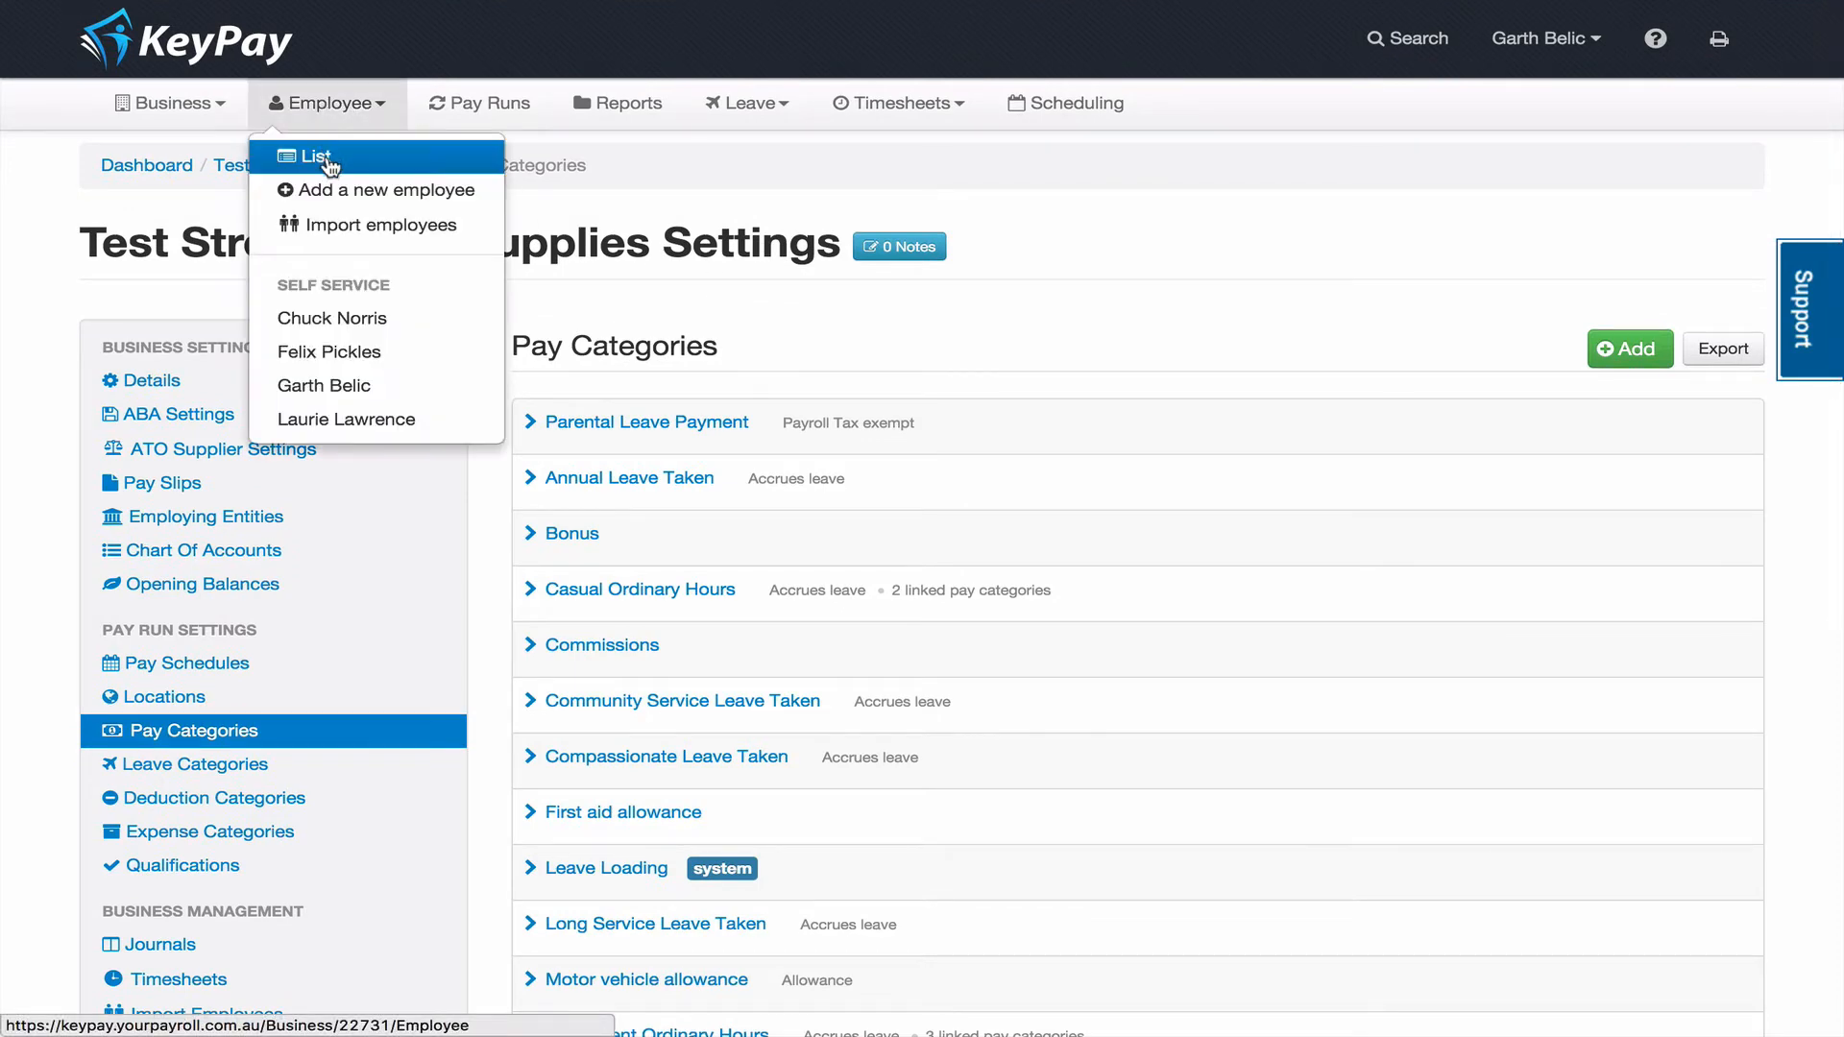
- Open the pay rates of the fourth employee in the employee list and stop showing Permanent Ordinary Hours in the pay run
click(331, 168)
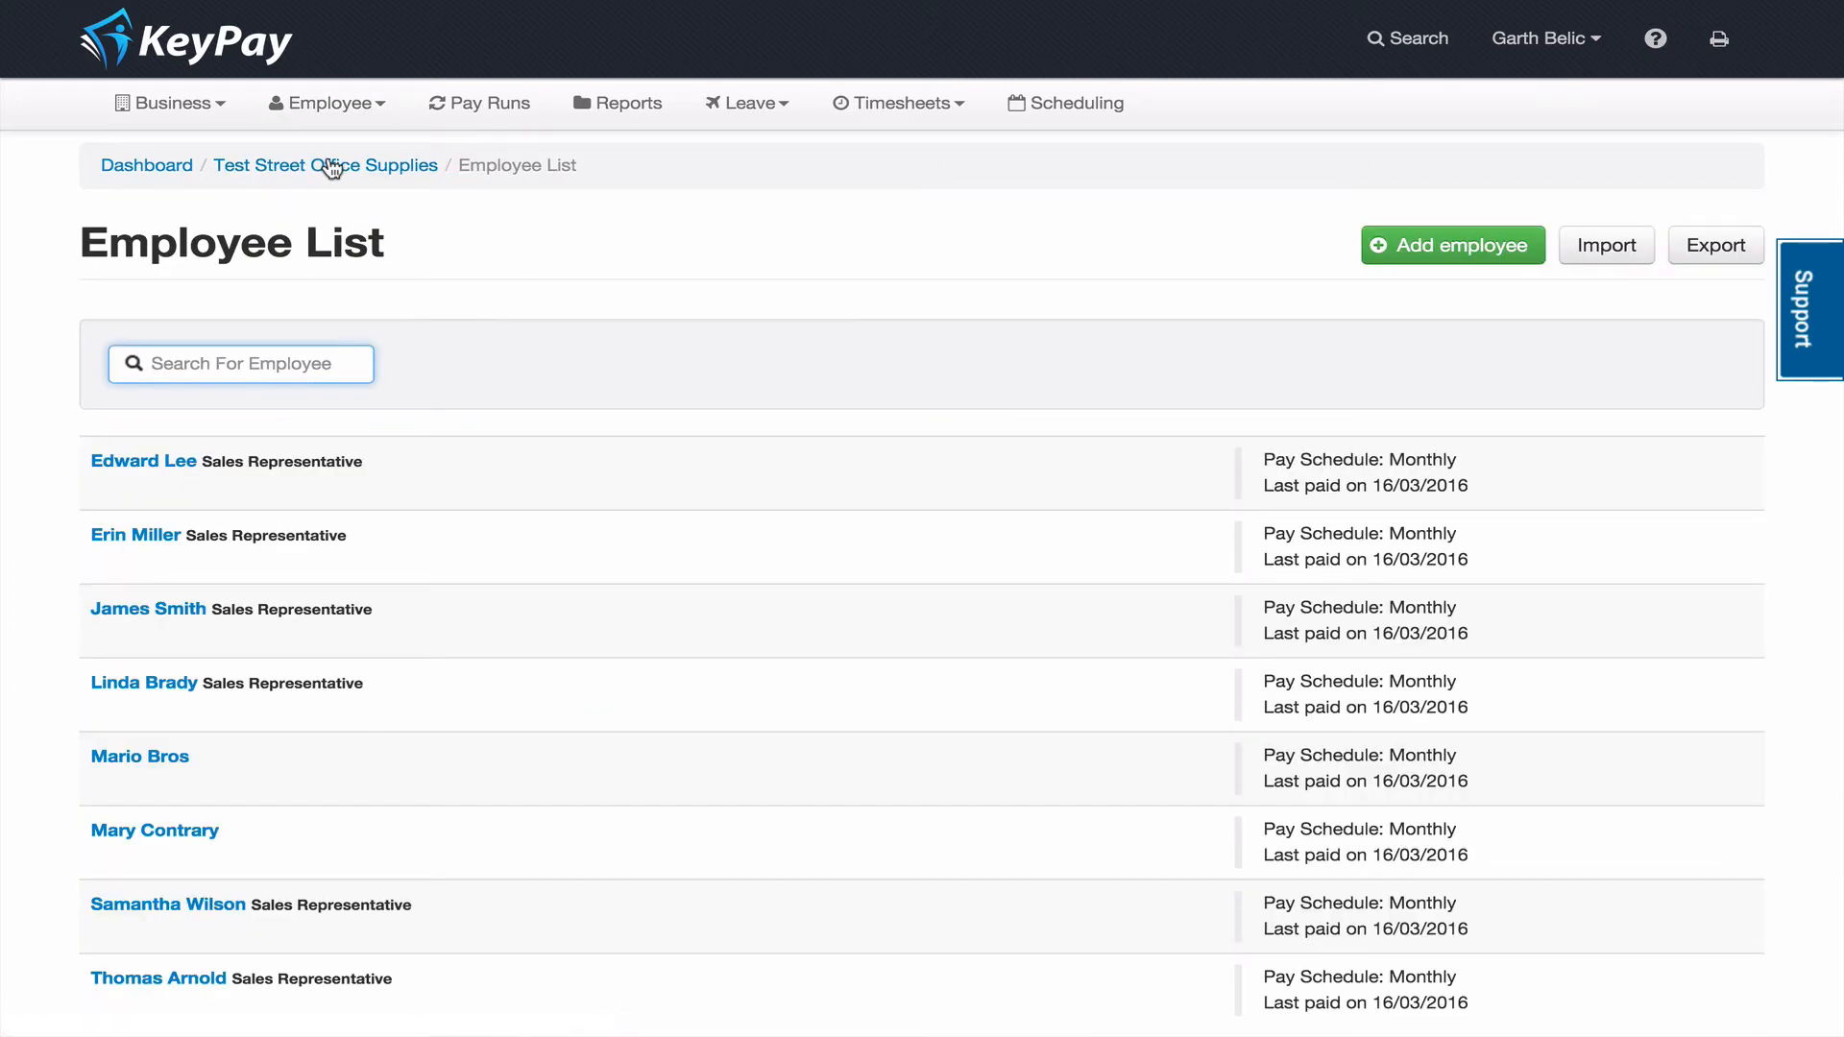
click(142, 683)
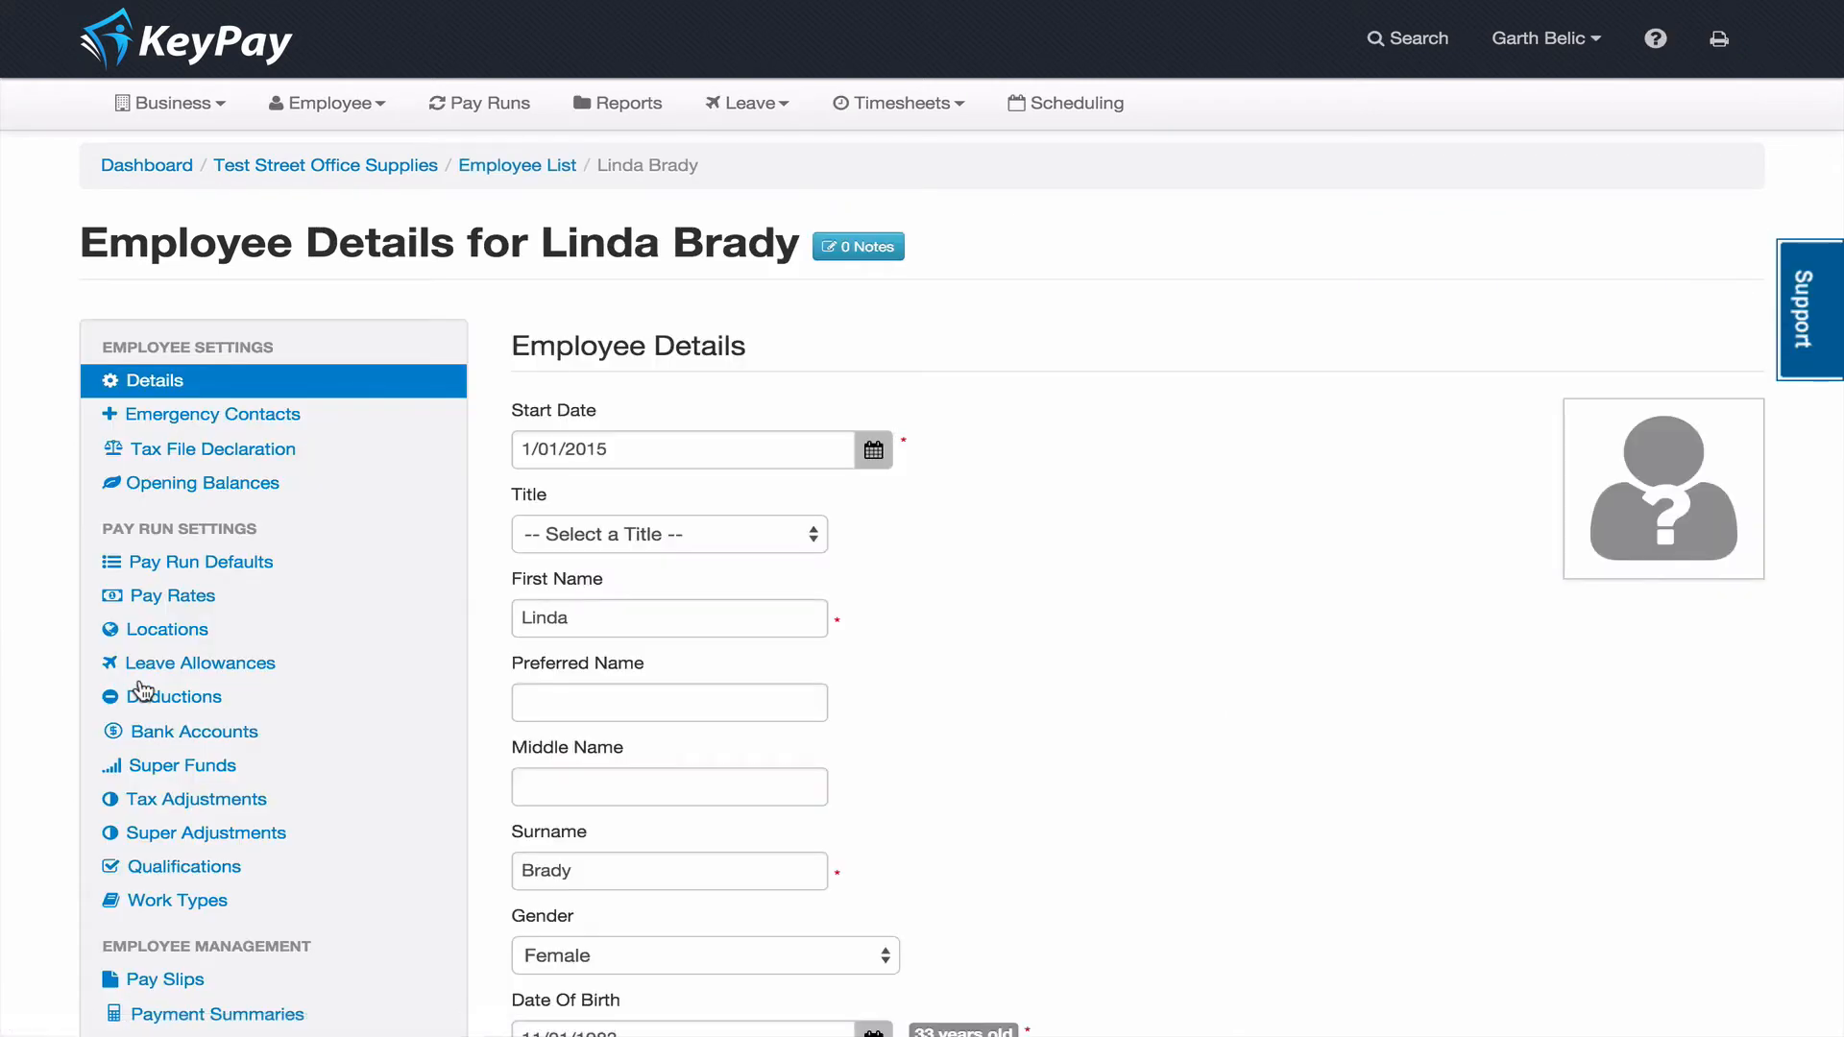
click(176, 601)
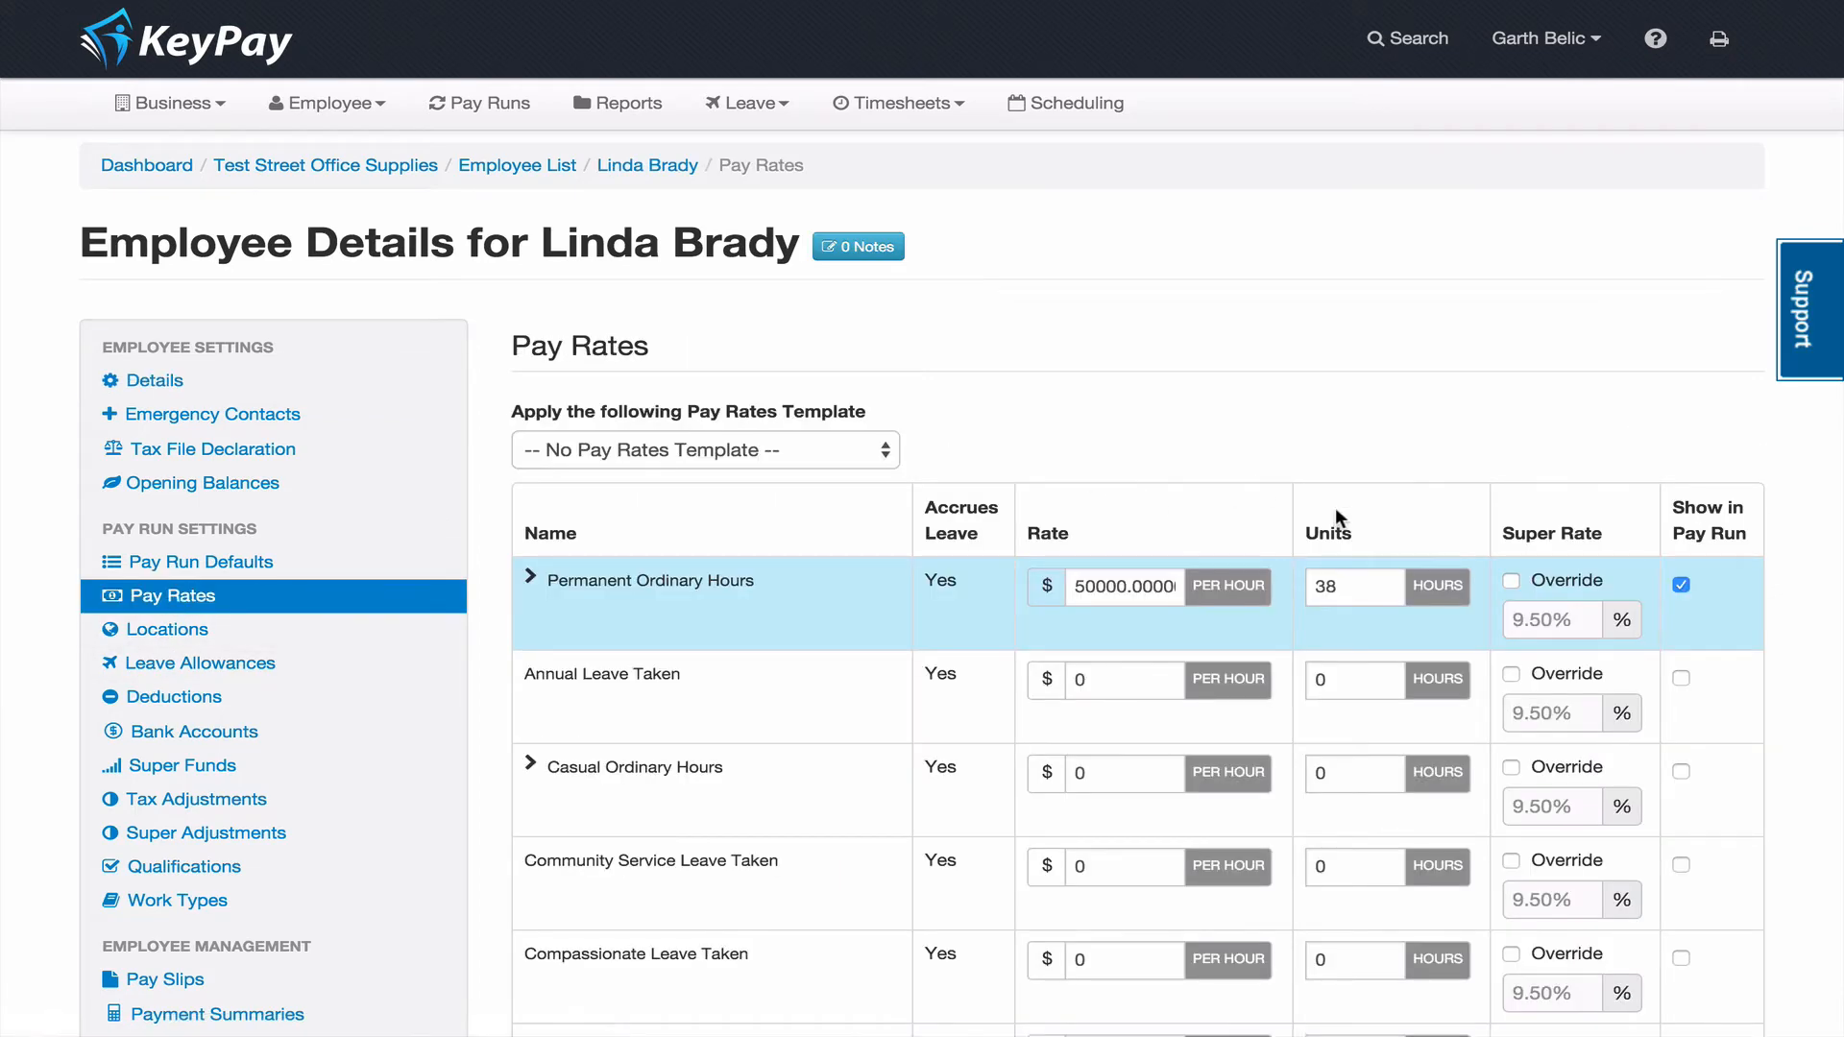
scroll(1799, 794, down, 2)
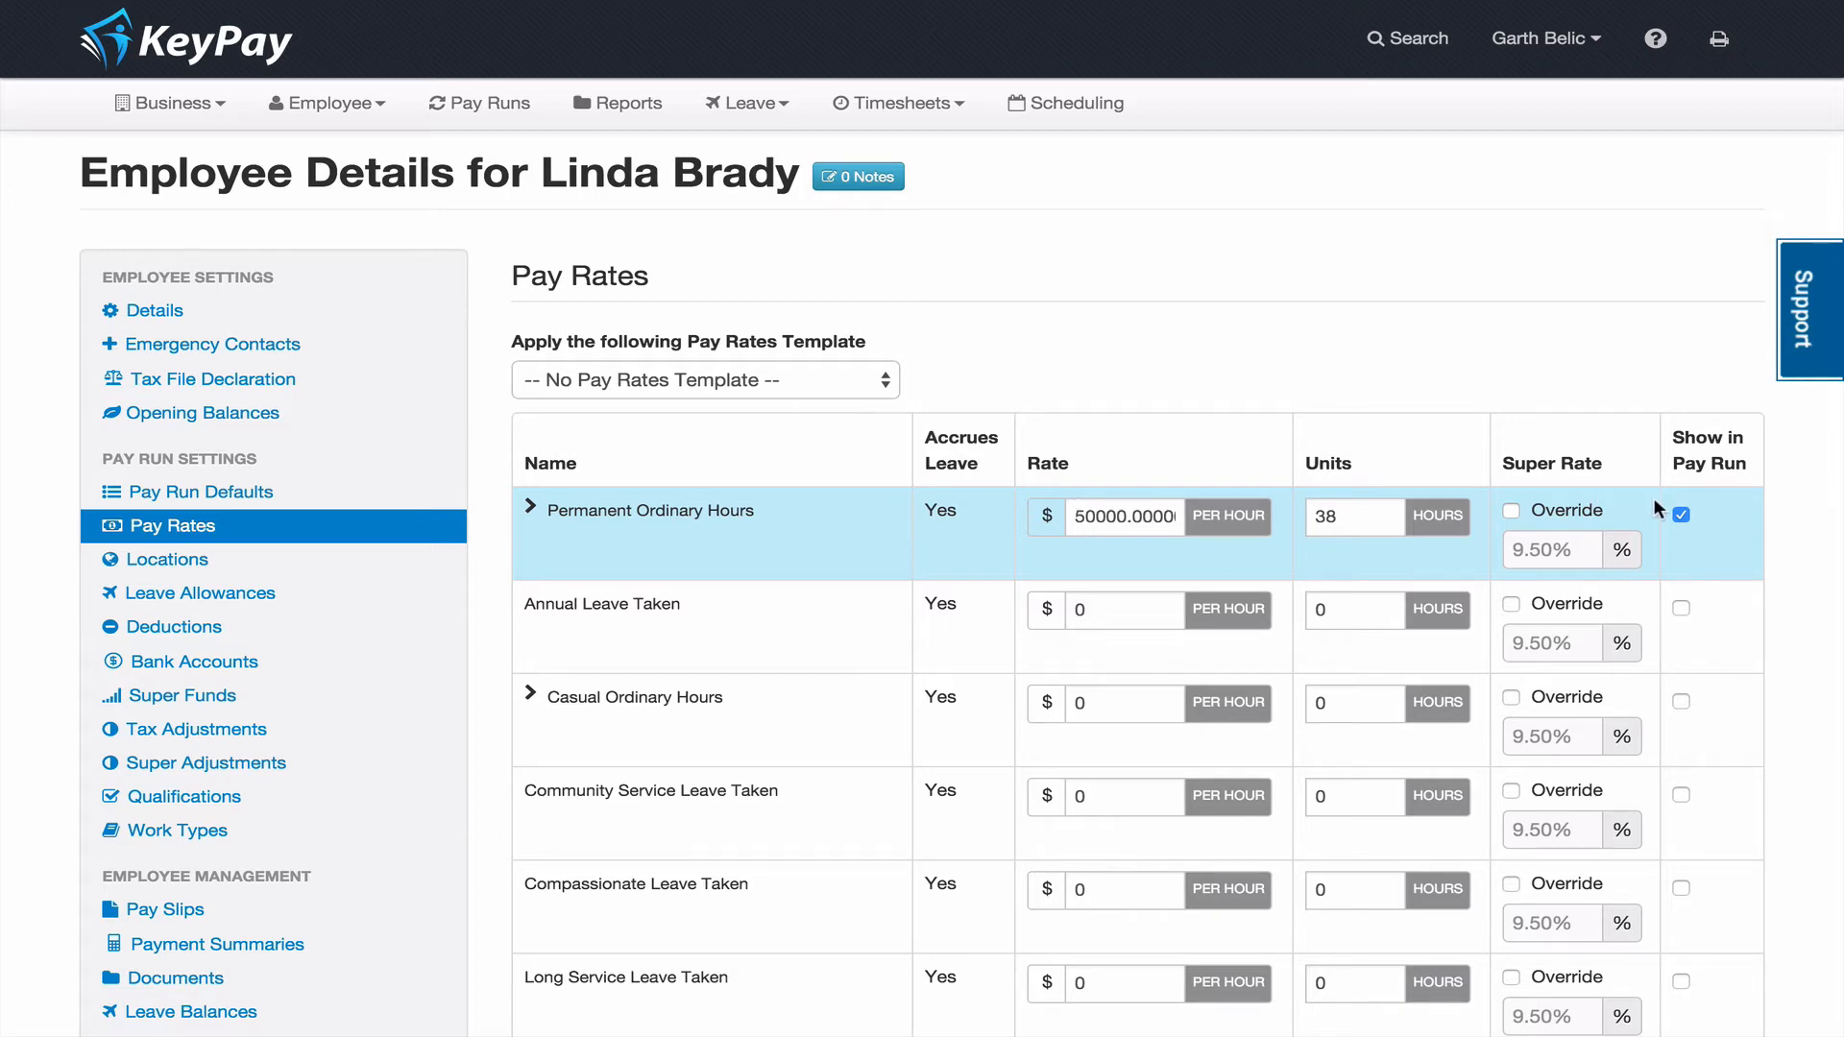
click(1681, 517)
- Add an additional earnings line for the employee using the Parental Leave Payment pay category
scroll(1762, 734, down, 8)
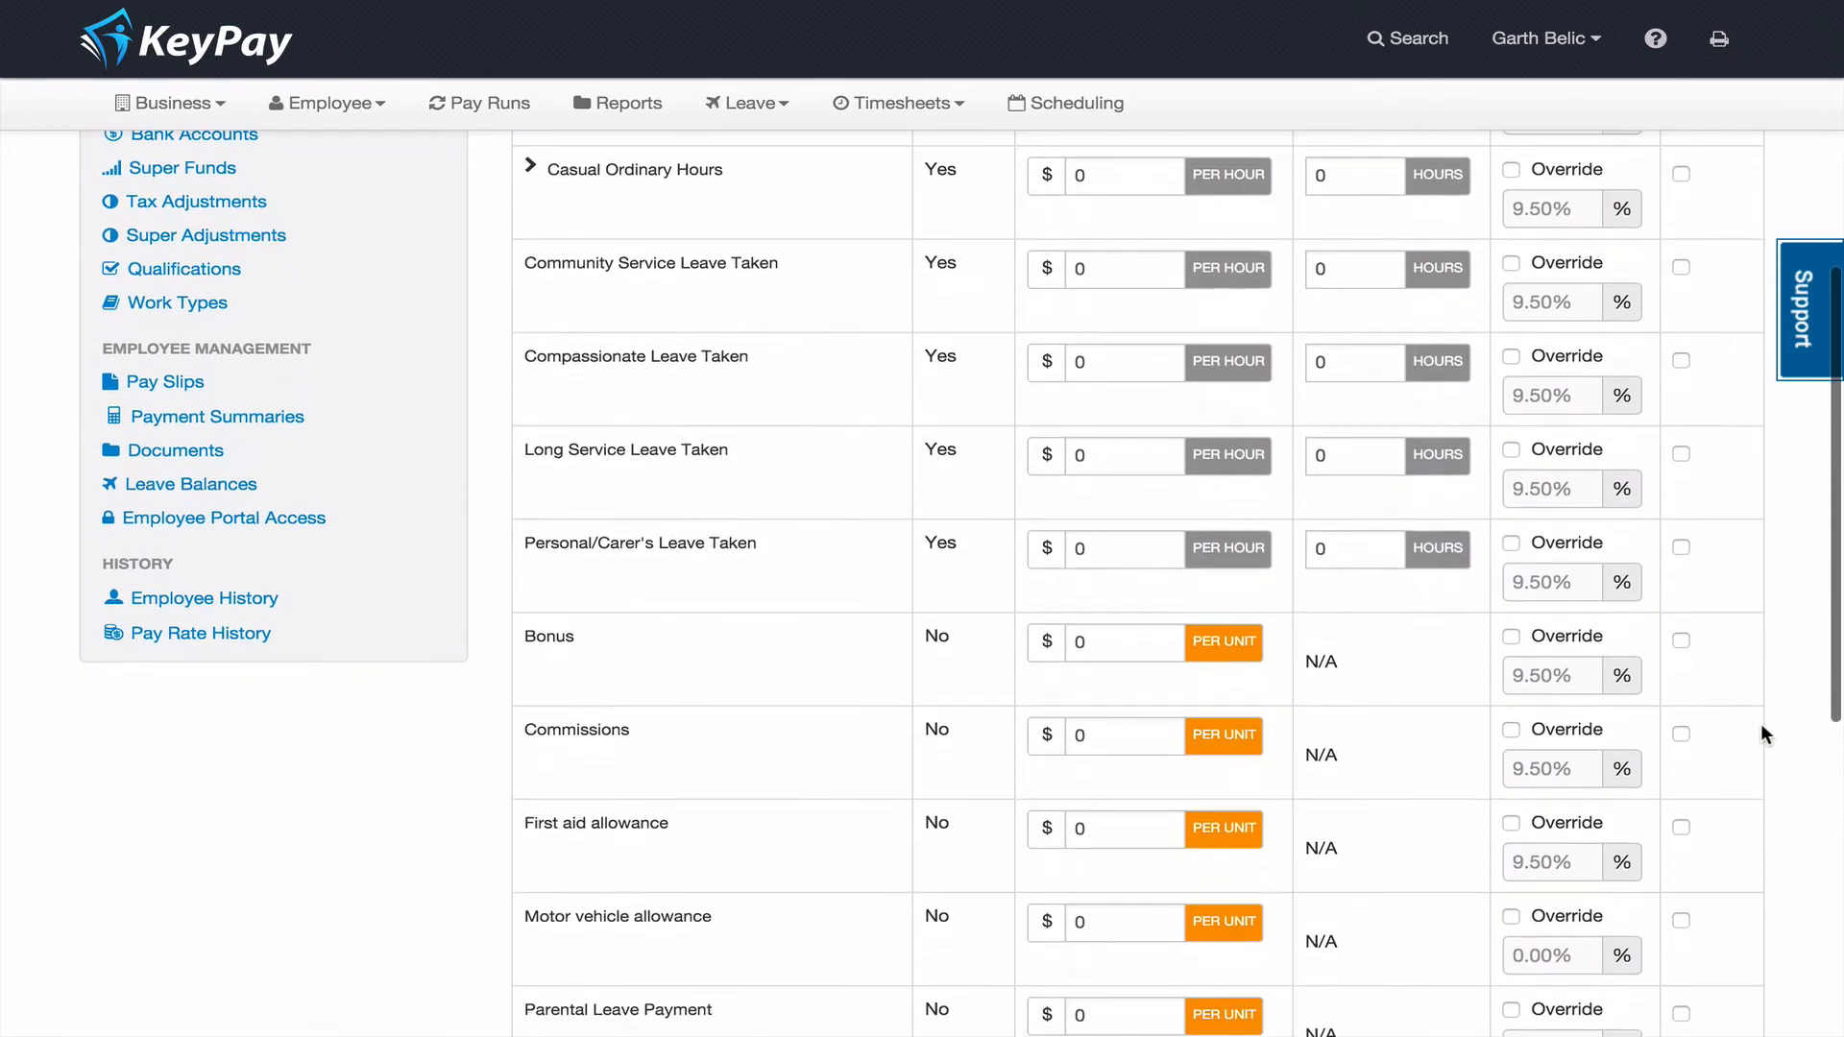
scroll(1762, 734, down, 4)
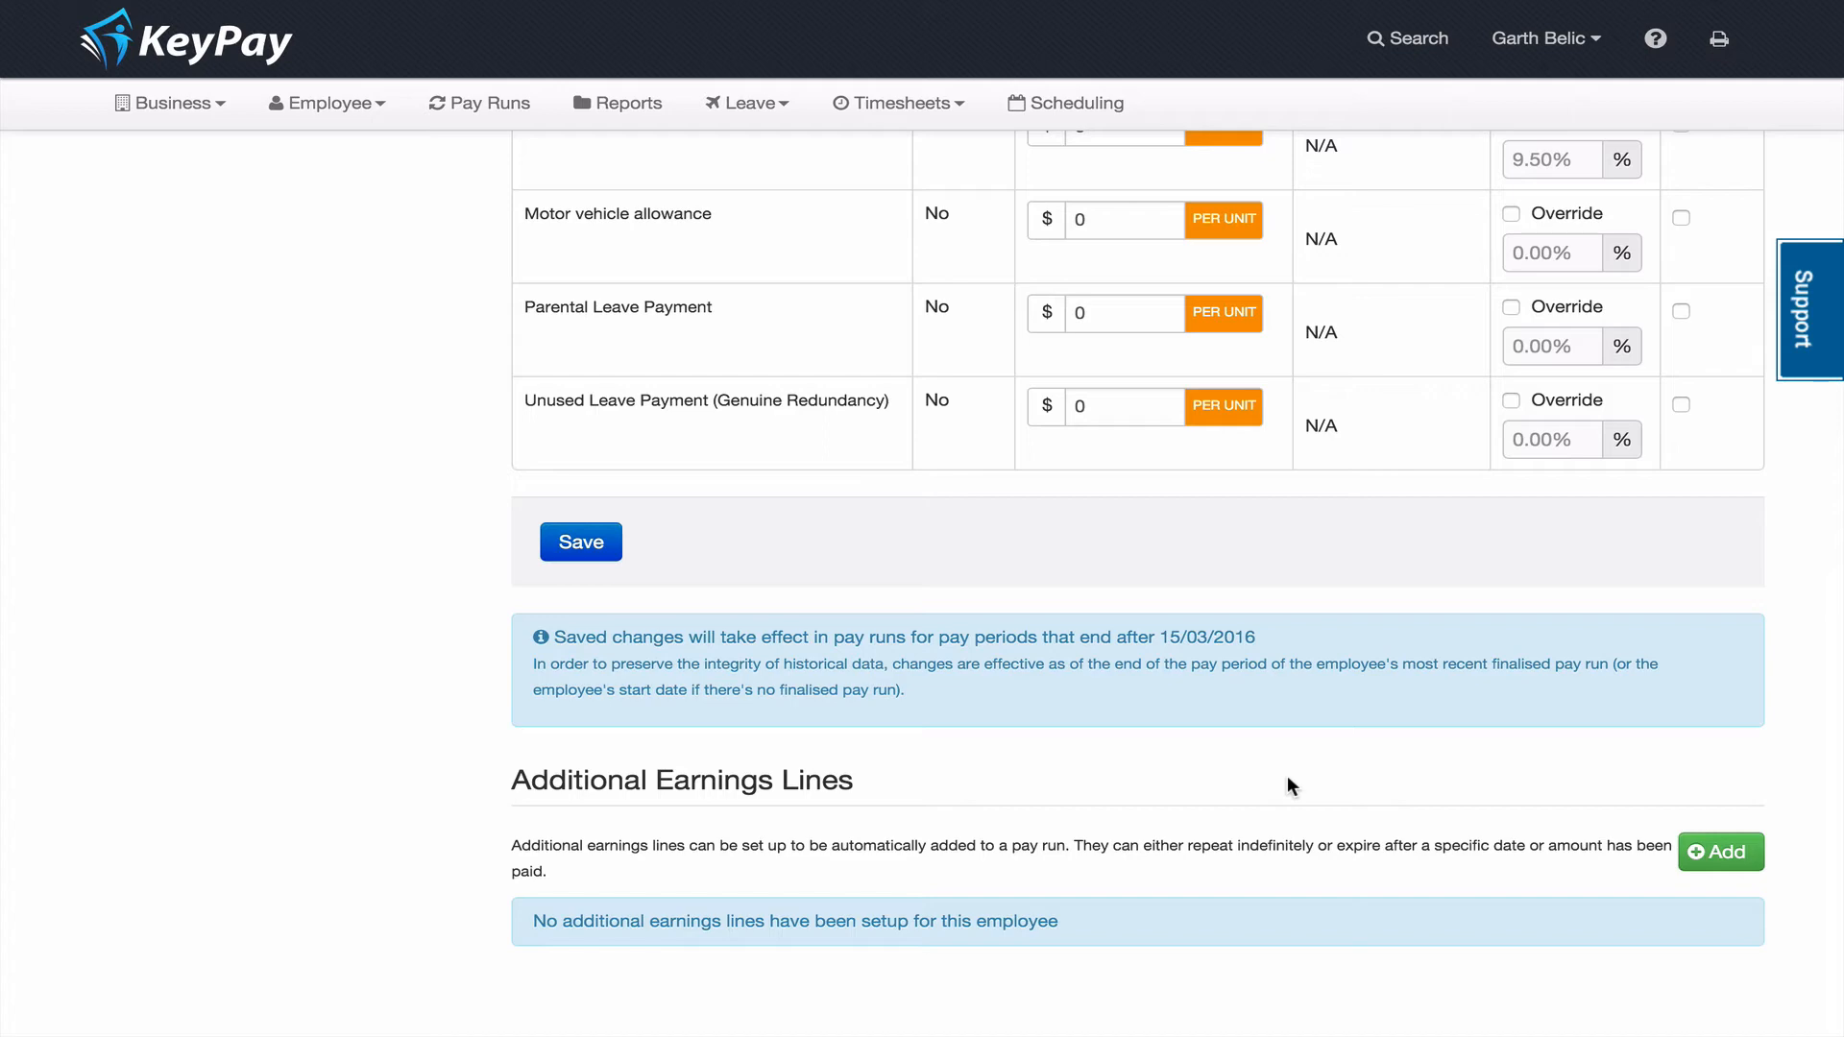
click(1704, 850)
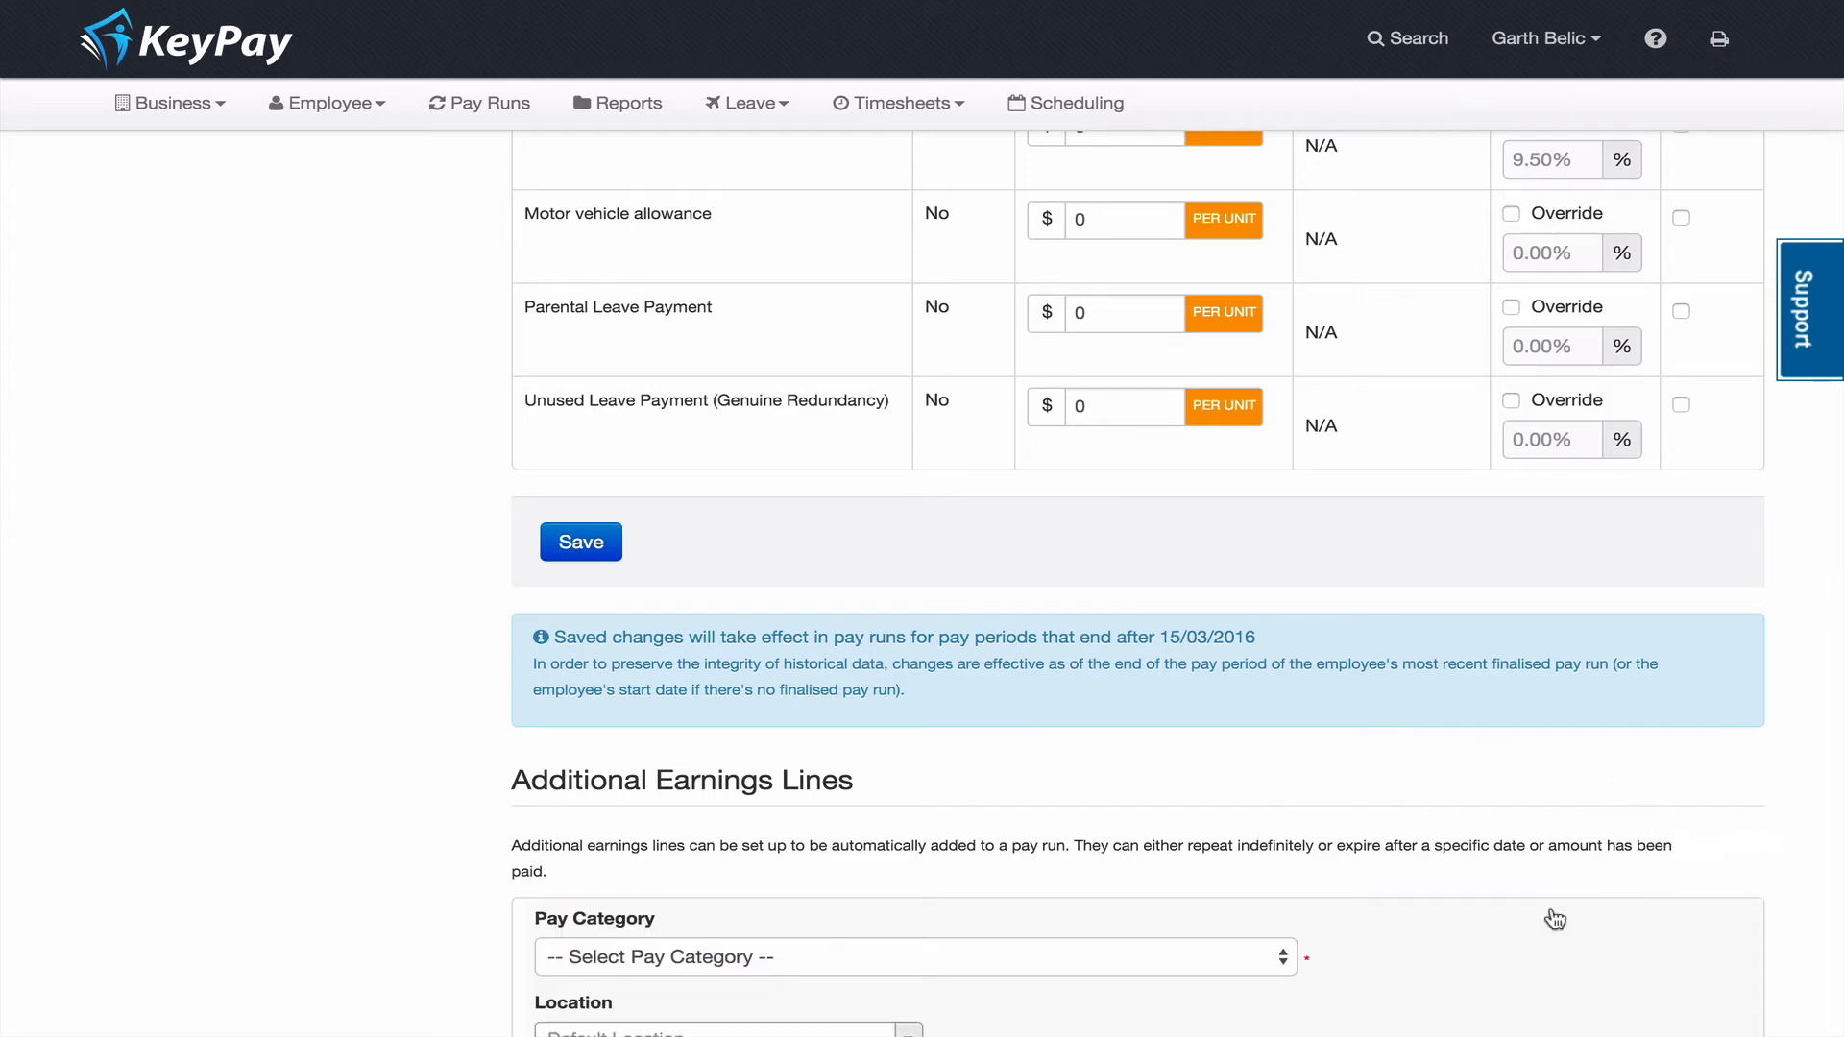
scroll(1554, 920, down, 4)
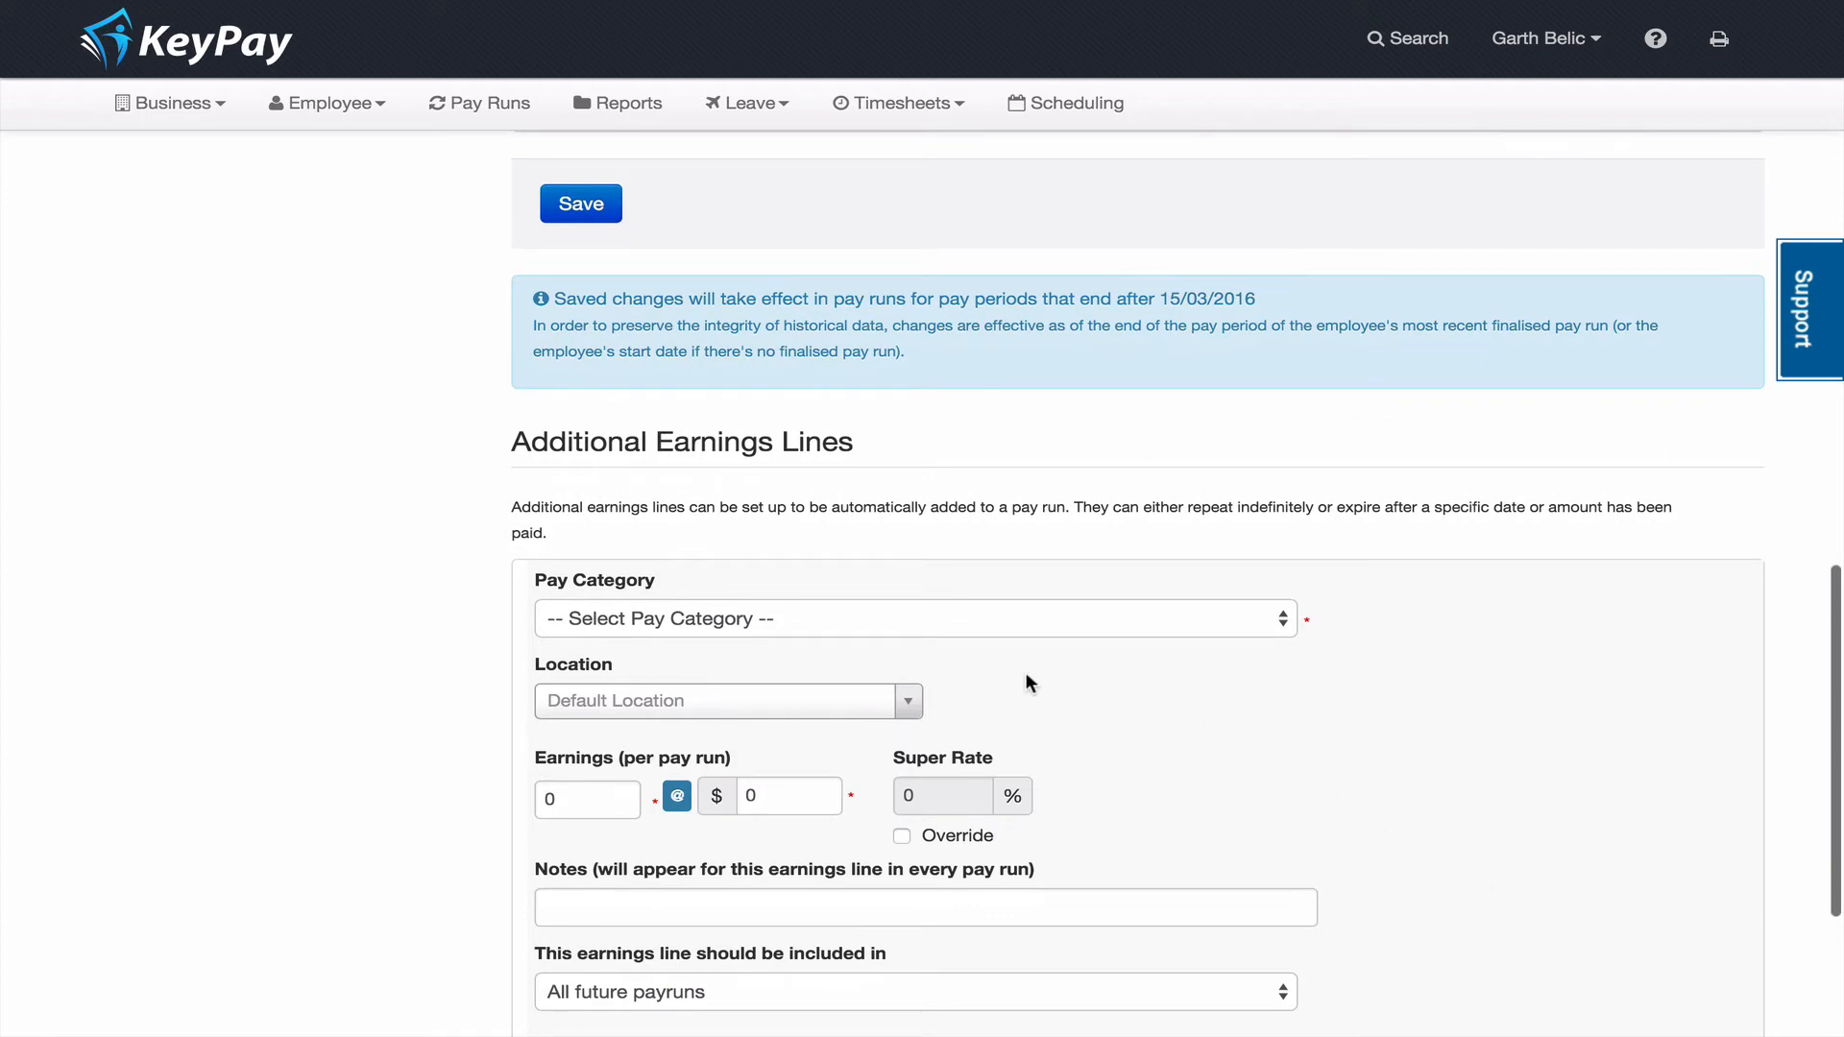
click(907, 626)
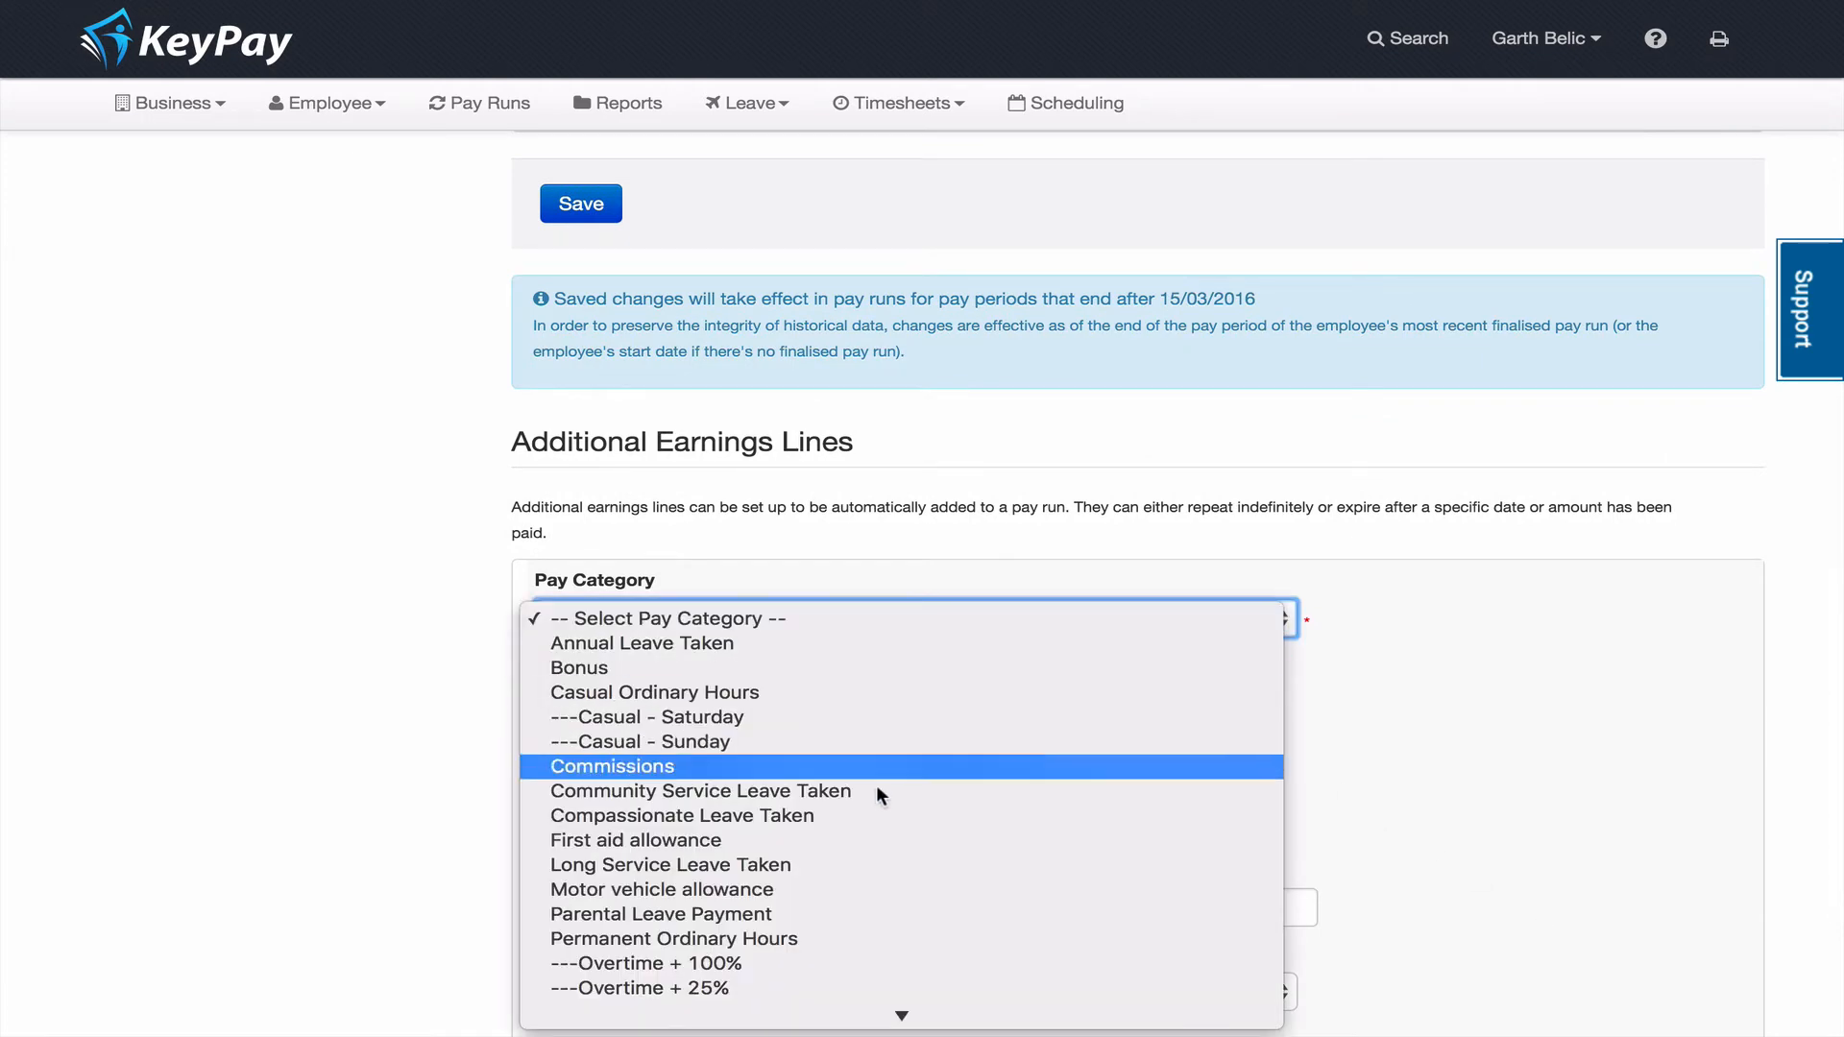
scroll(876, 897, down, 2)
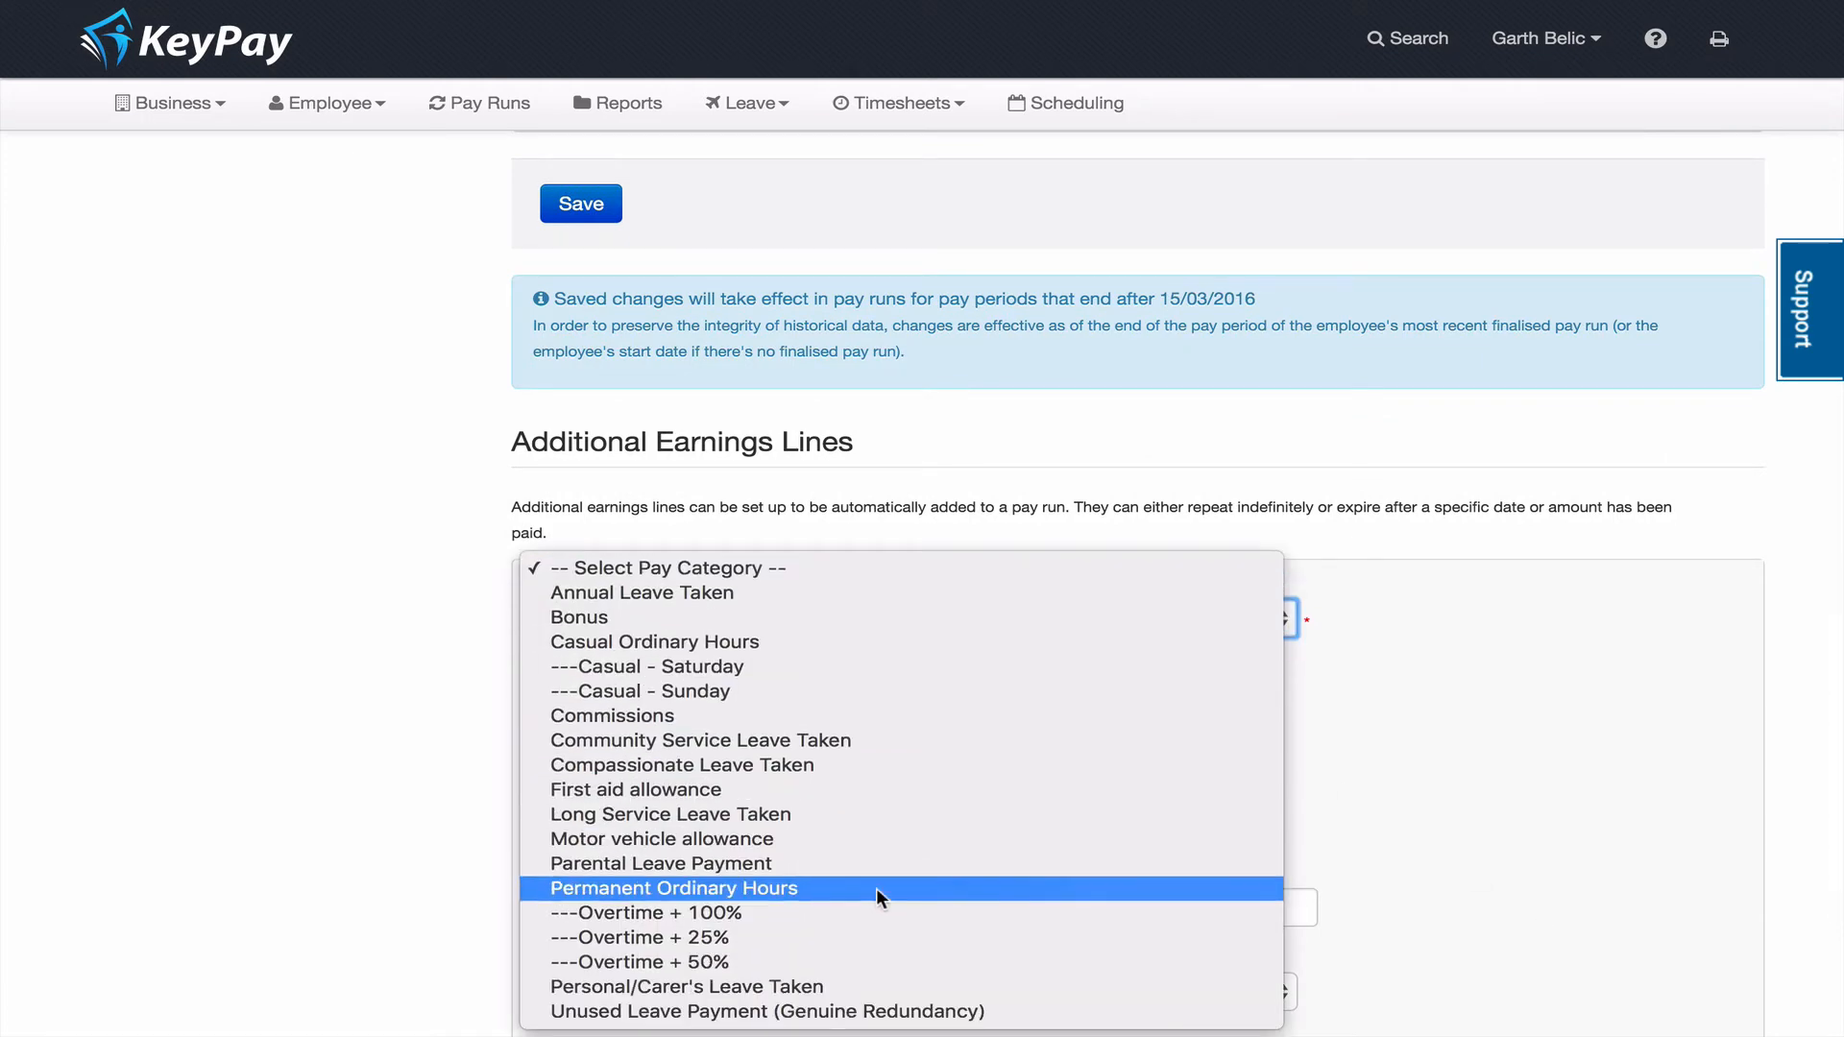
click(826, 863)
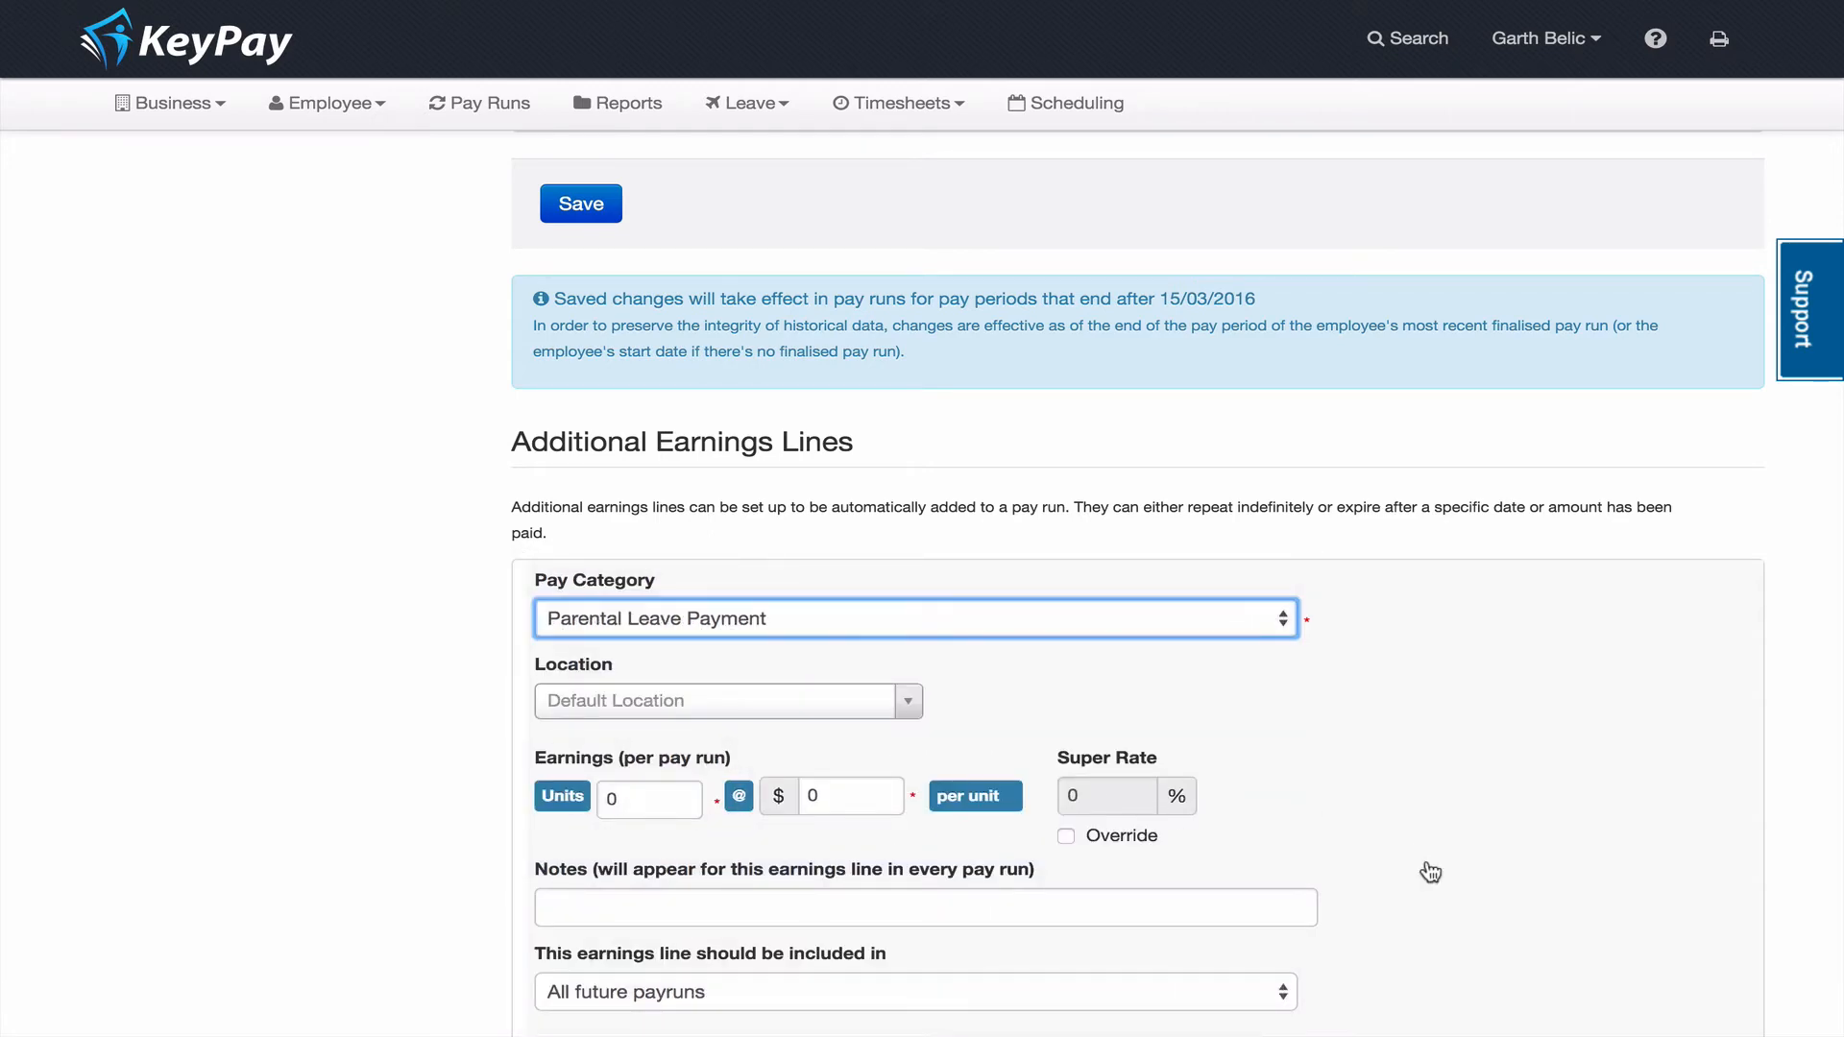
- Set the earnings line to 4.33 units at $657 per unit for each pay run
scroll(1423, 864, down, 2)
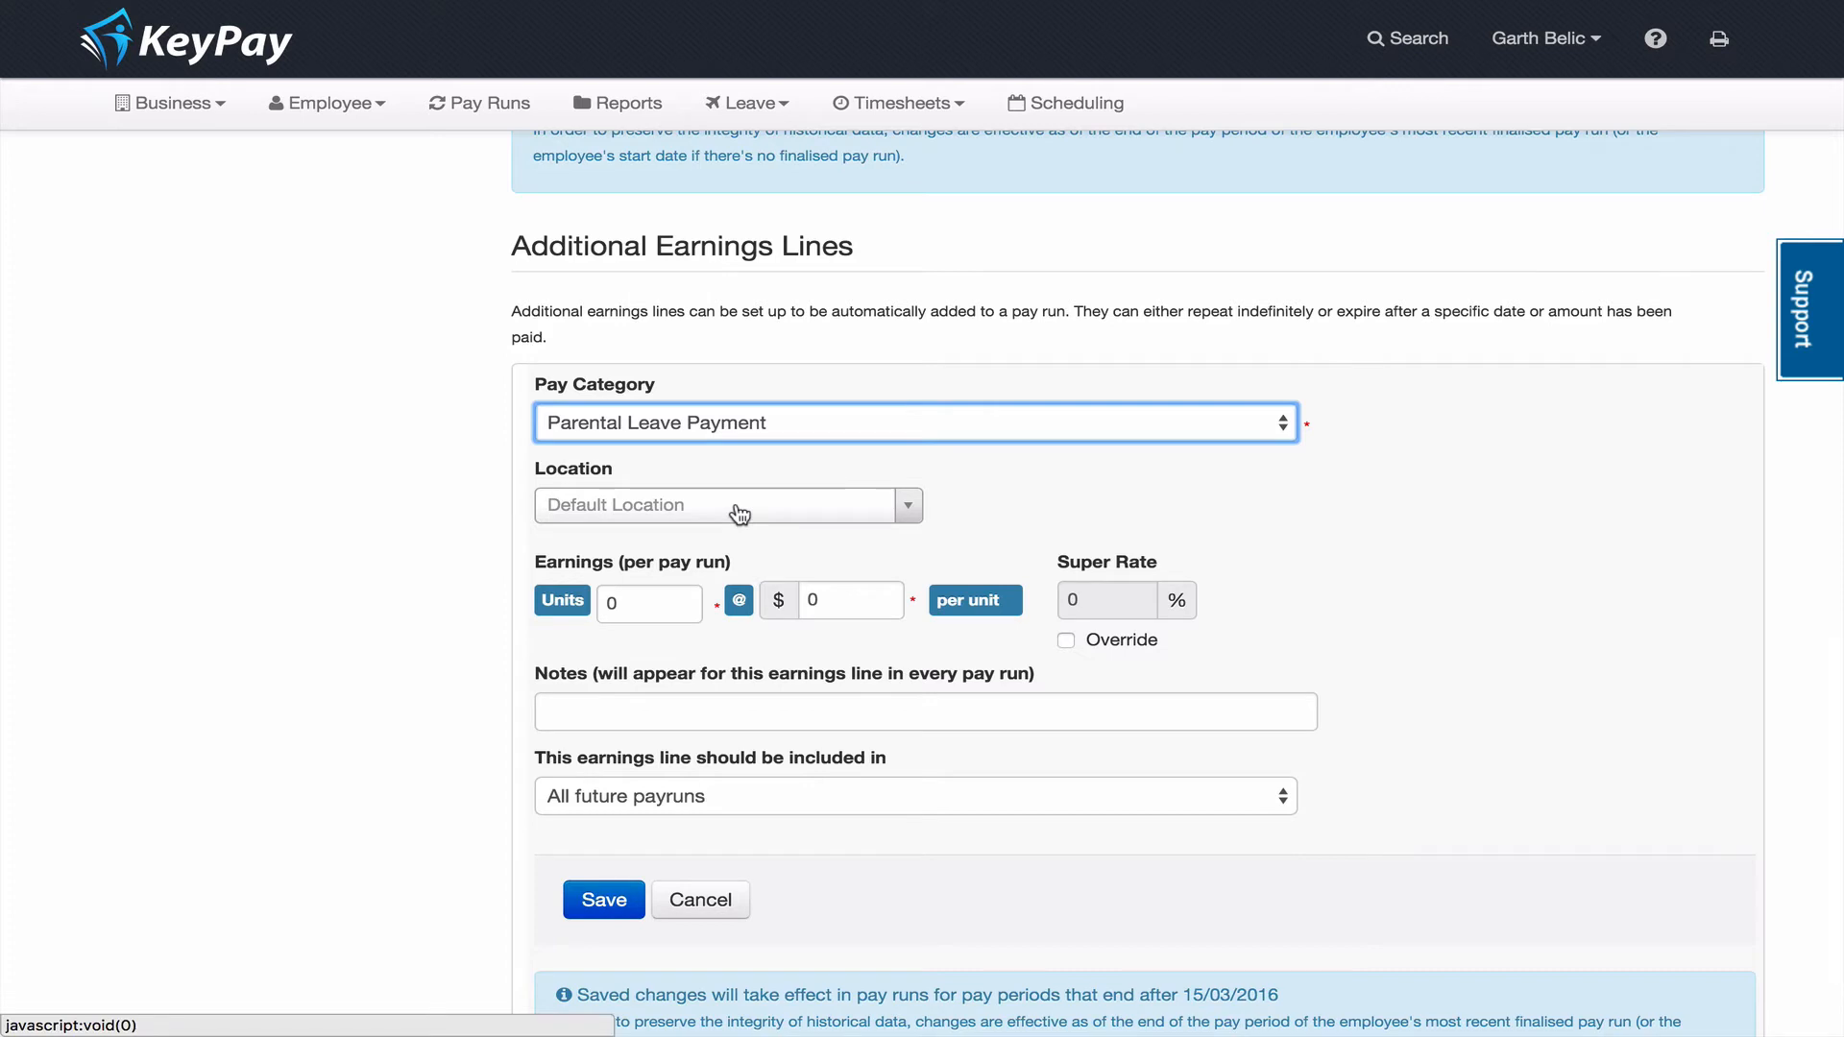
click(633, 600)
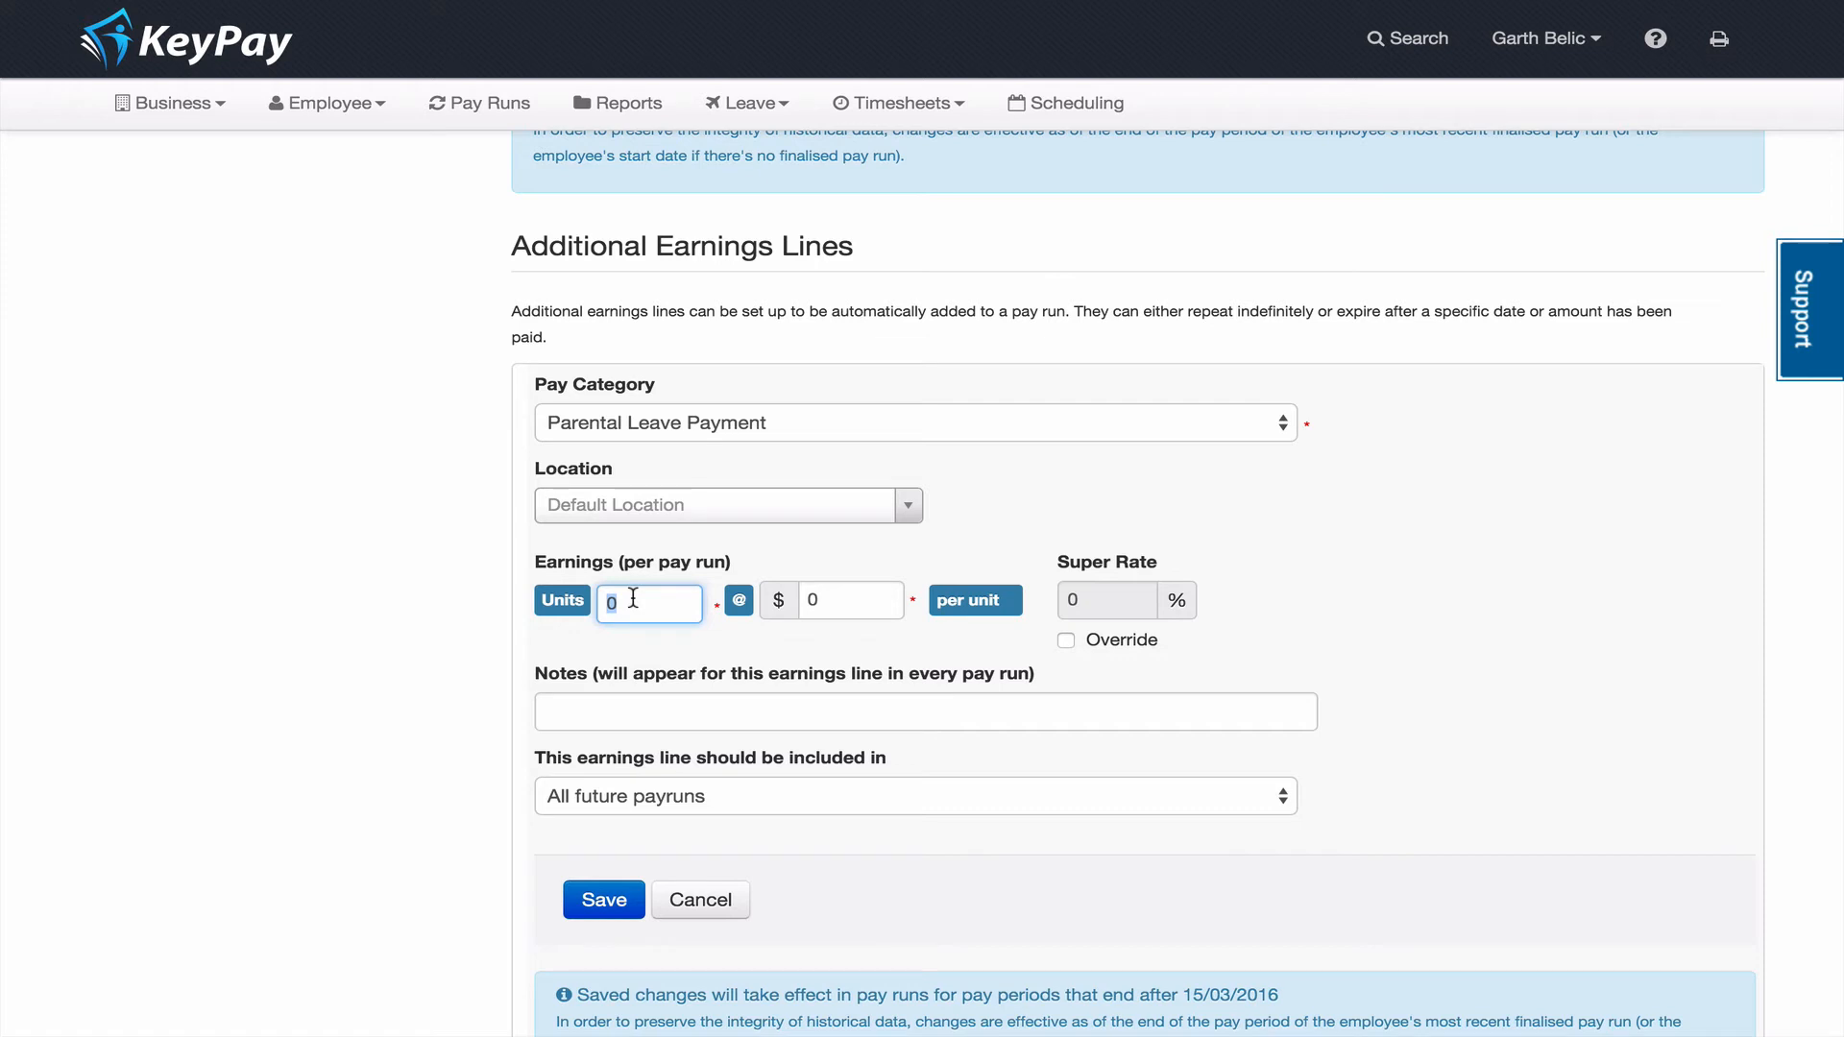
text(4.33)
key(Tab)
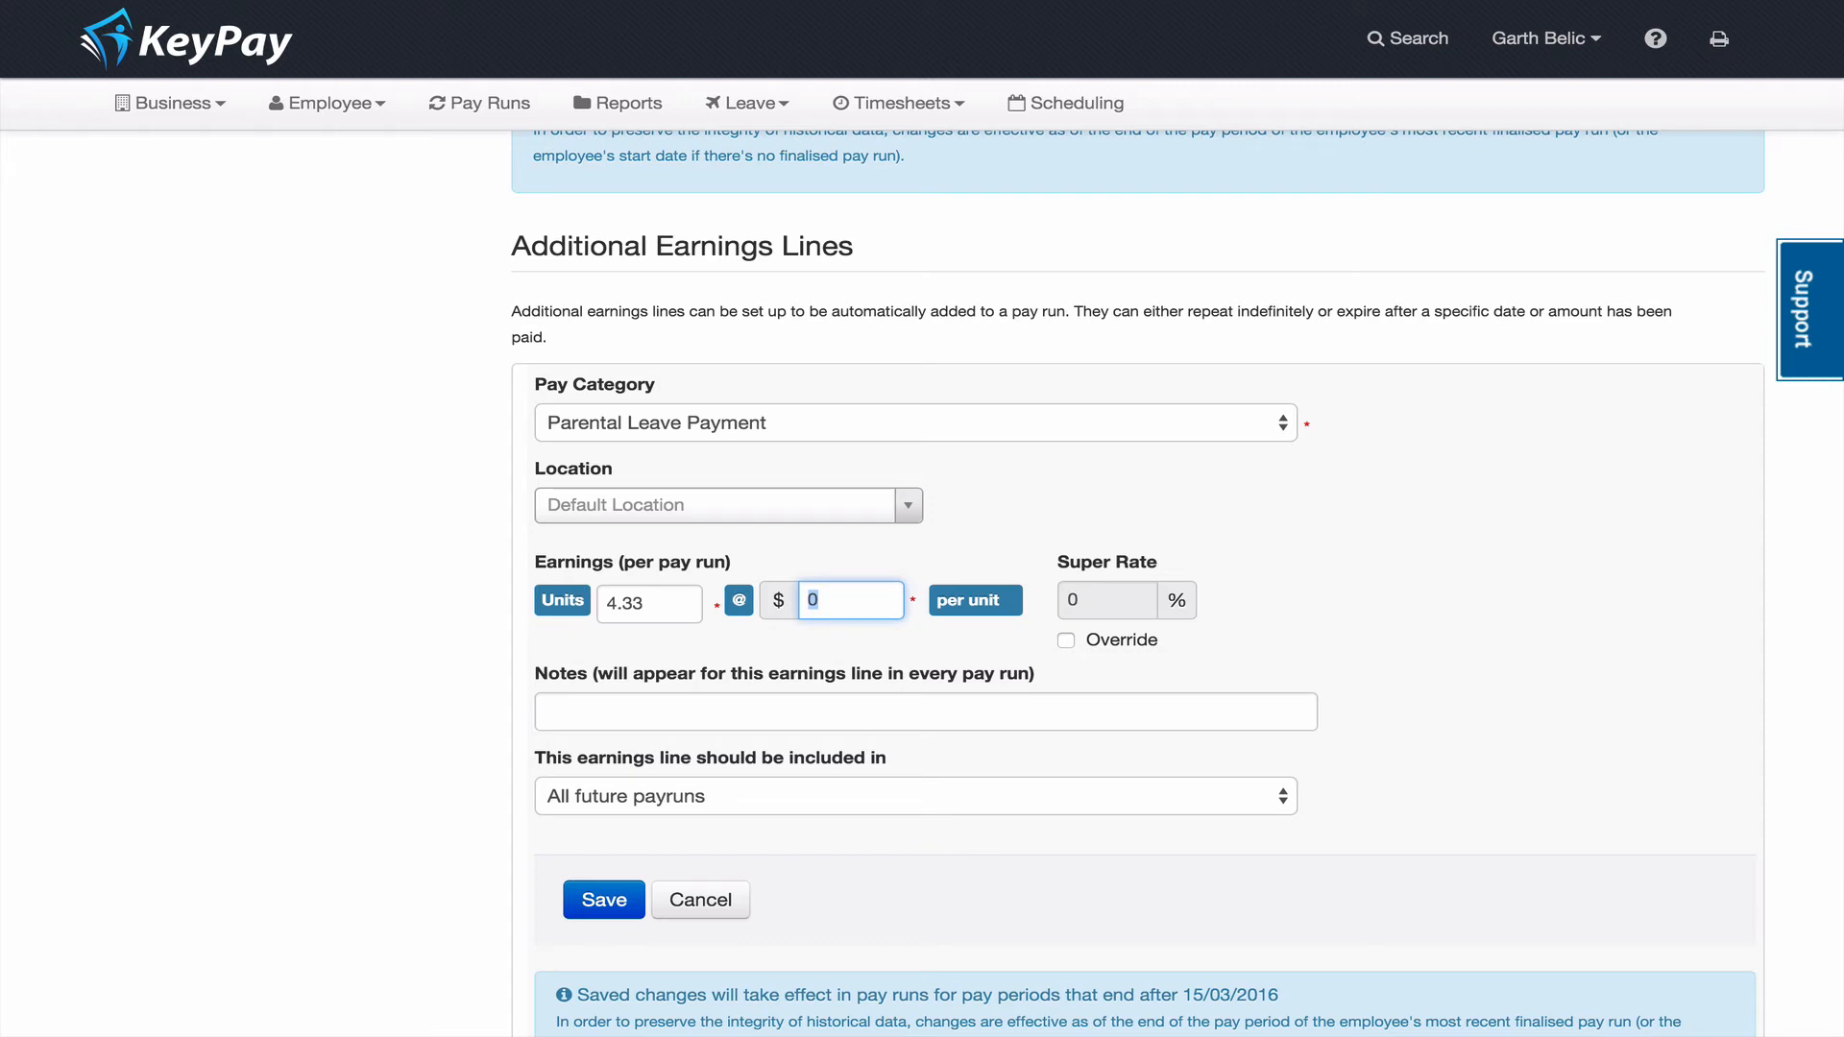
text(657)
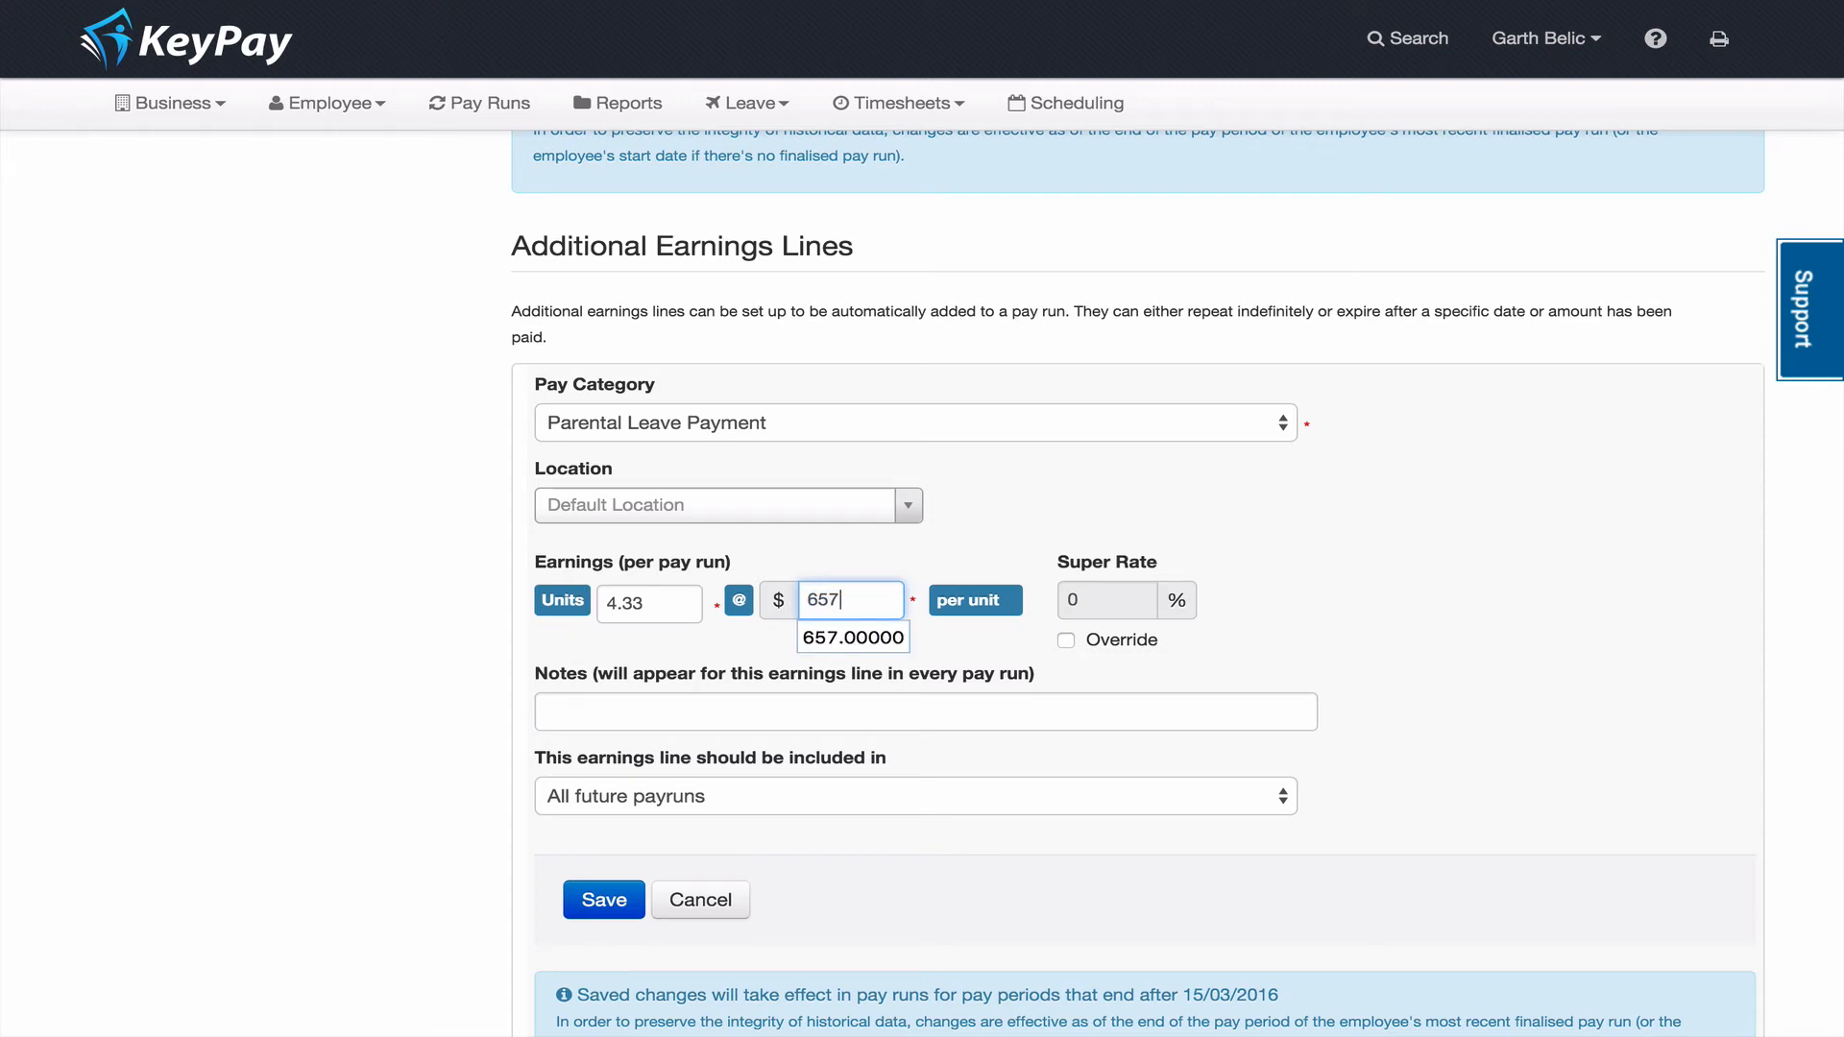
key(Tab)
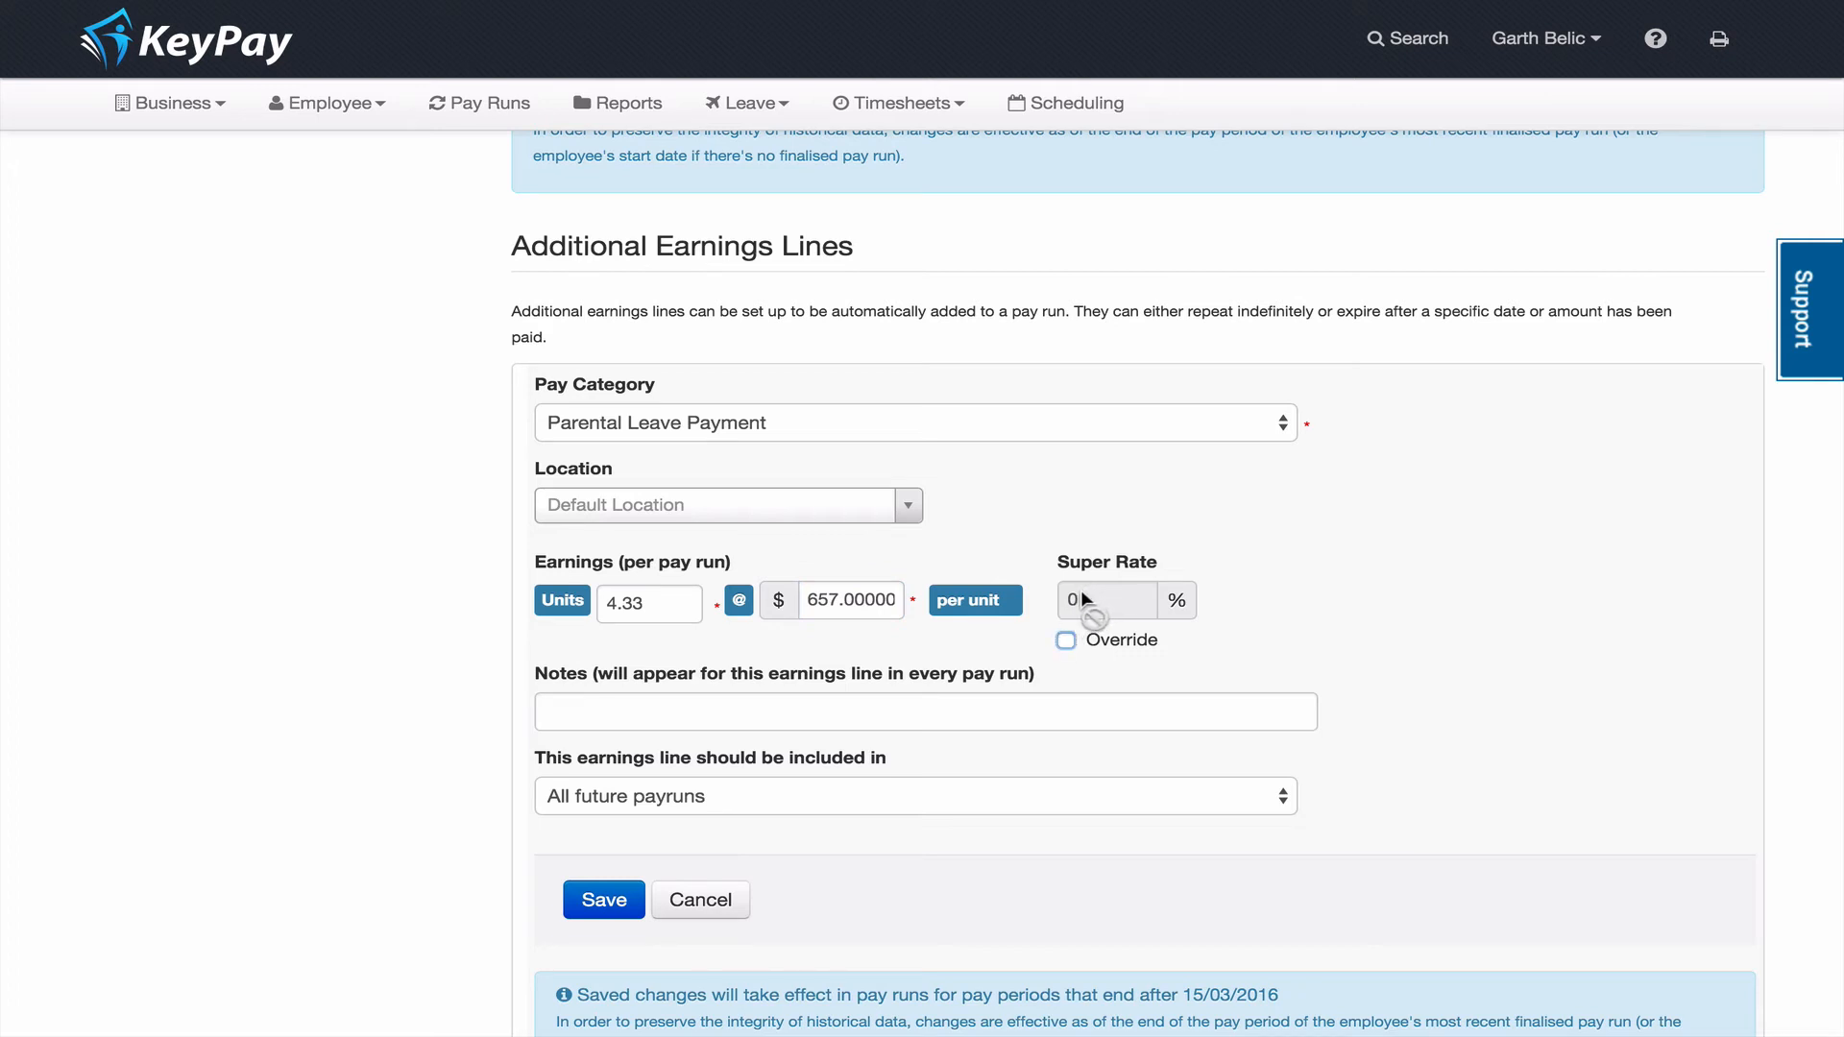
- Enter the note "Parental leave pay" for the earnings line
scroll(1306, 662, down, 3)
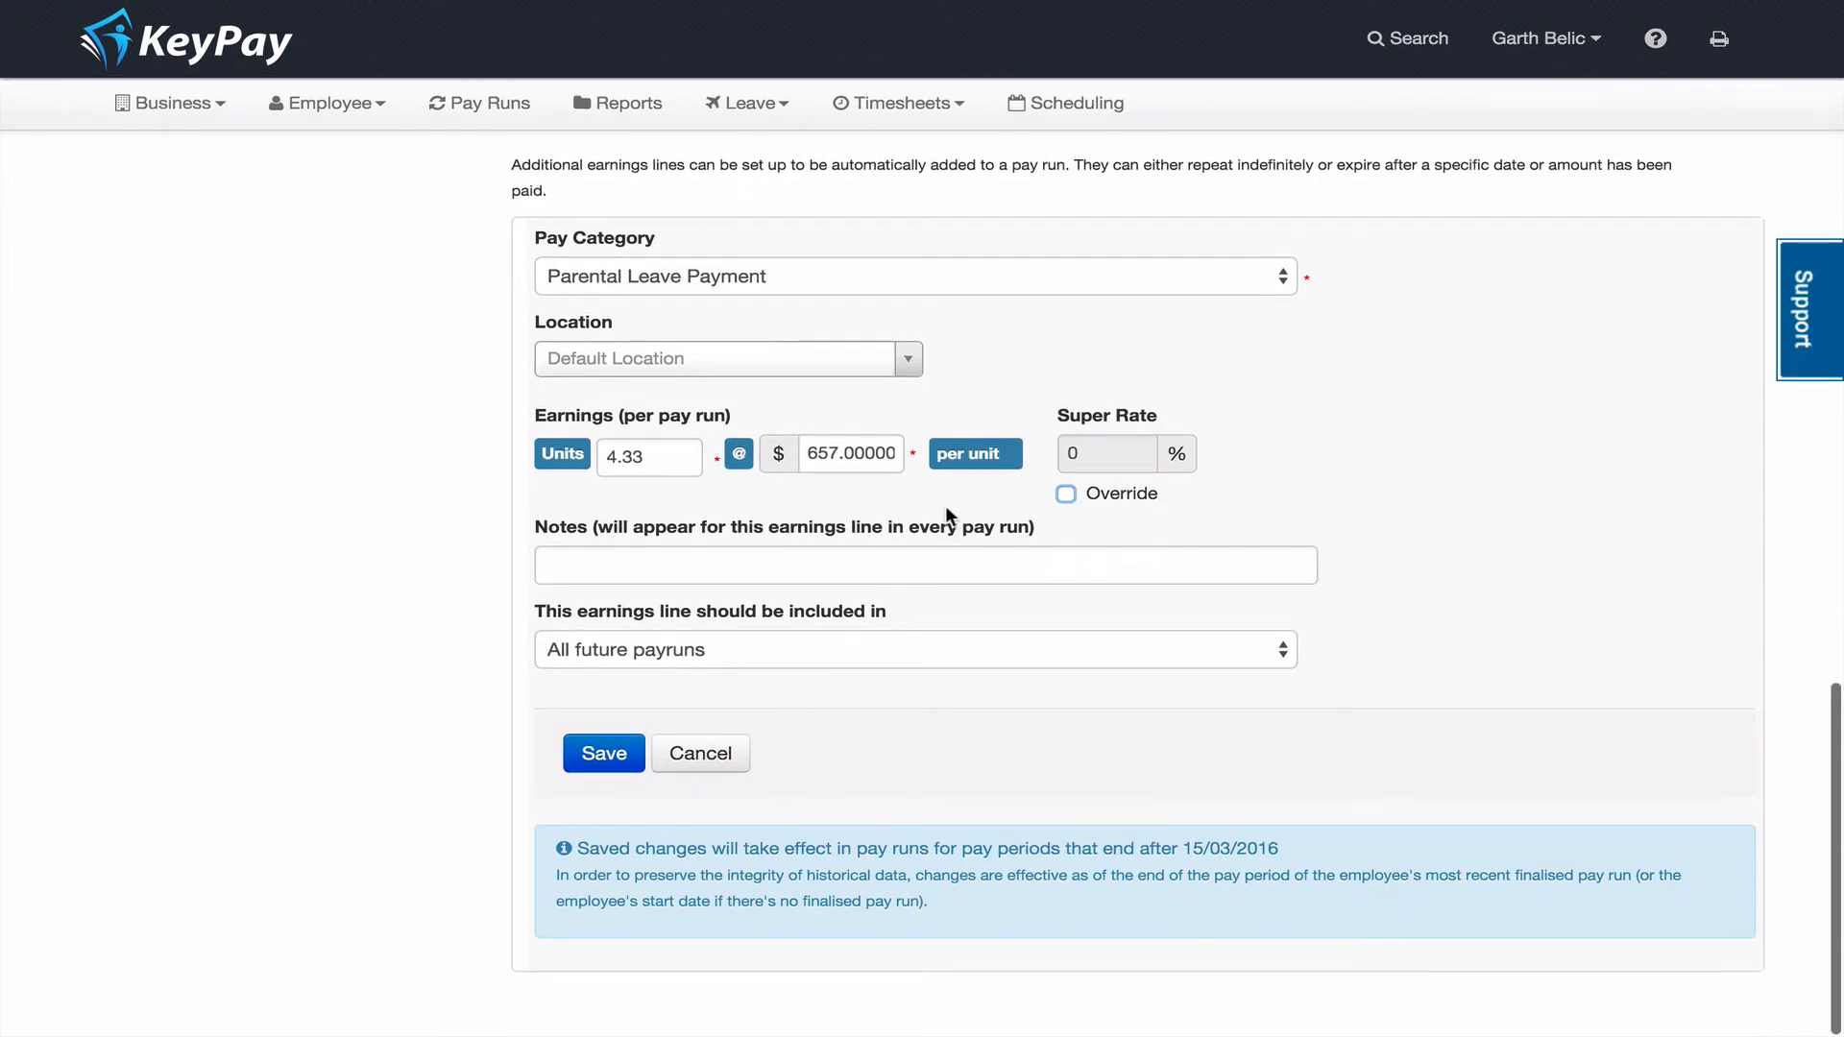
click(816, 570)
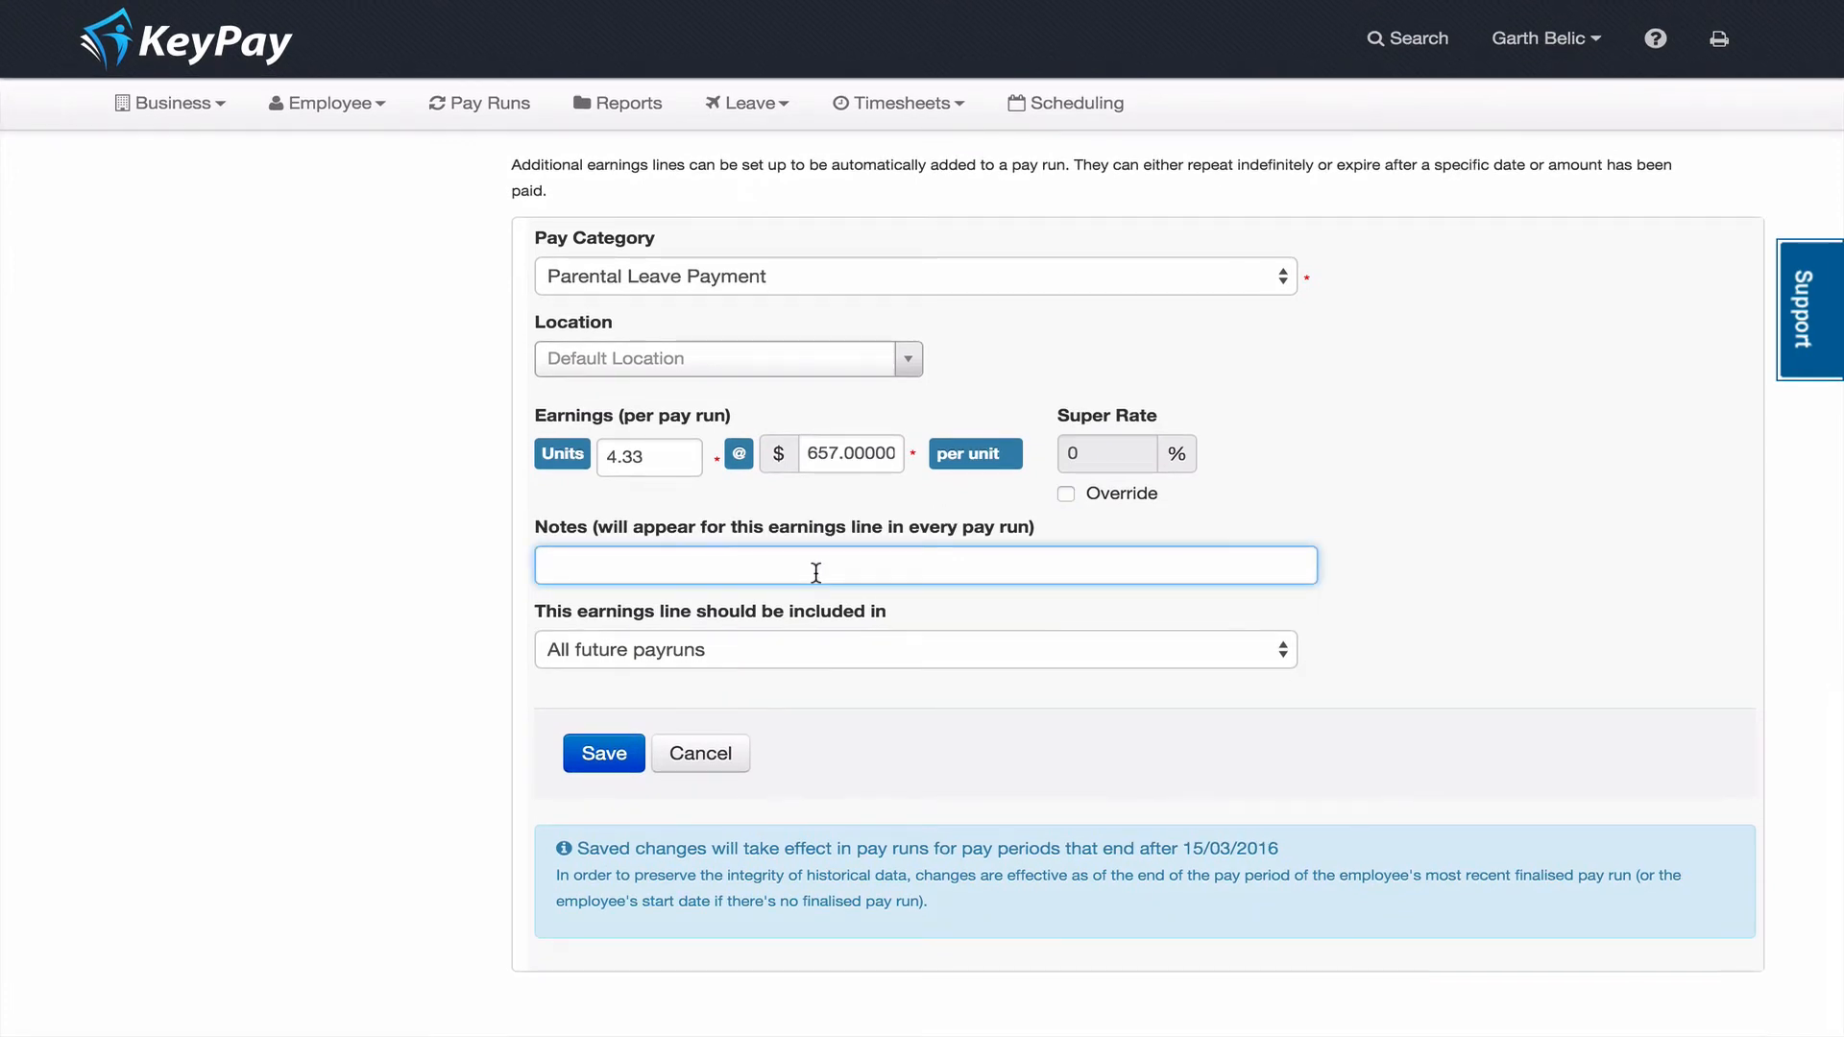
text(Parental leave pay)
key(Tab)
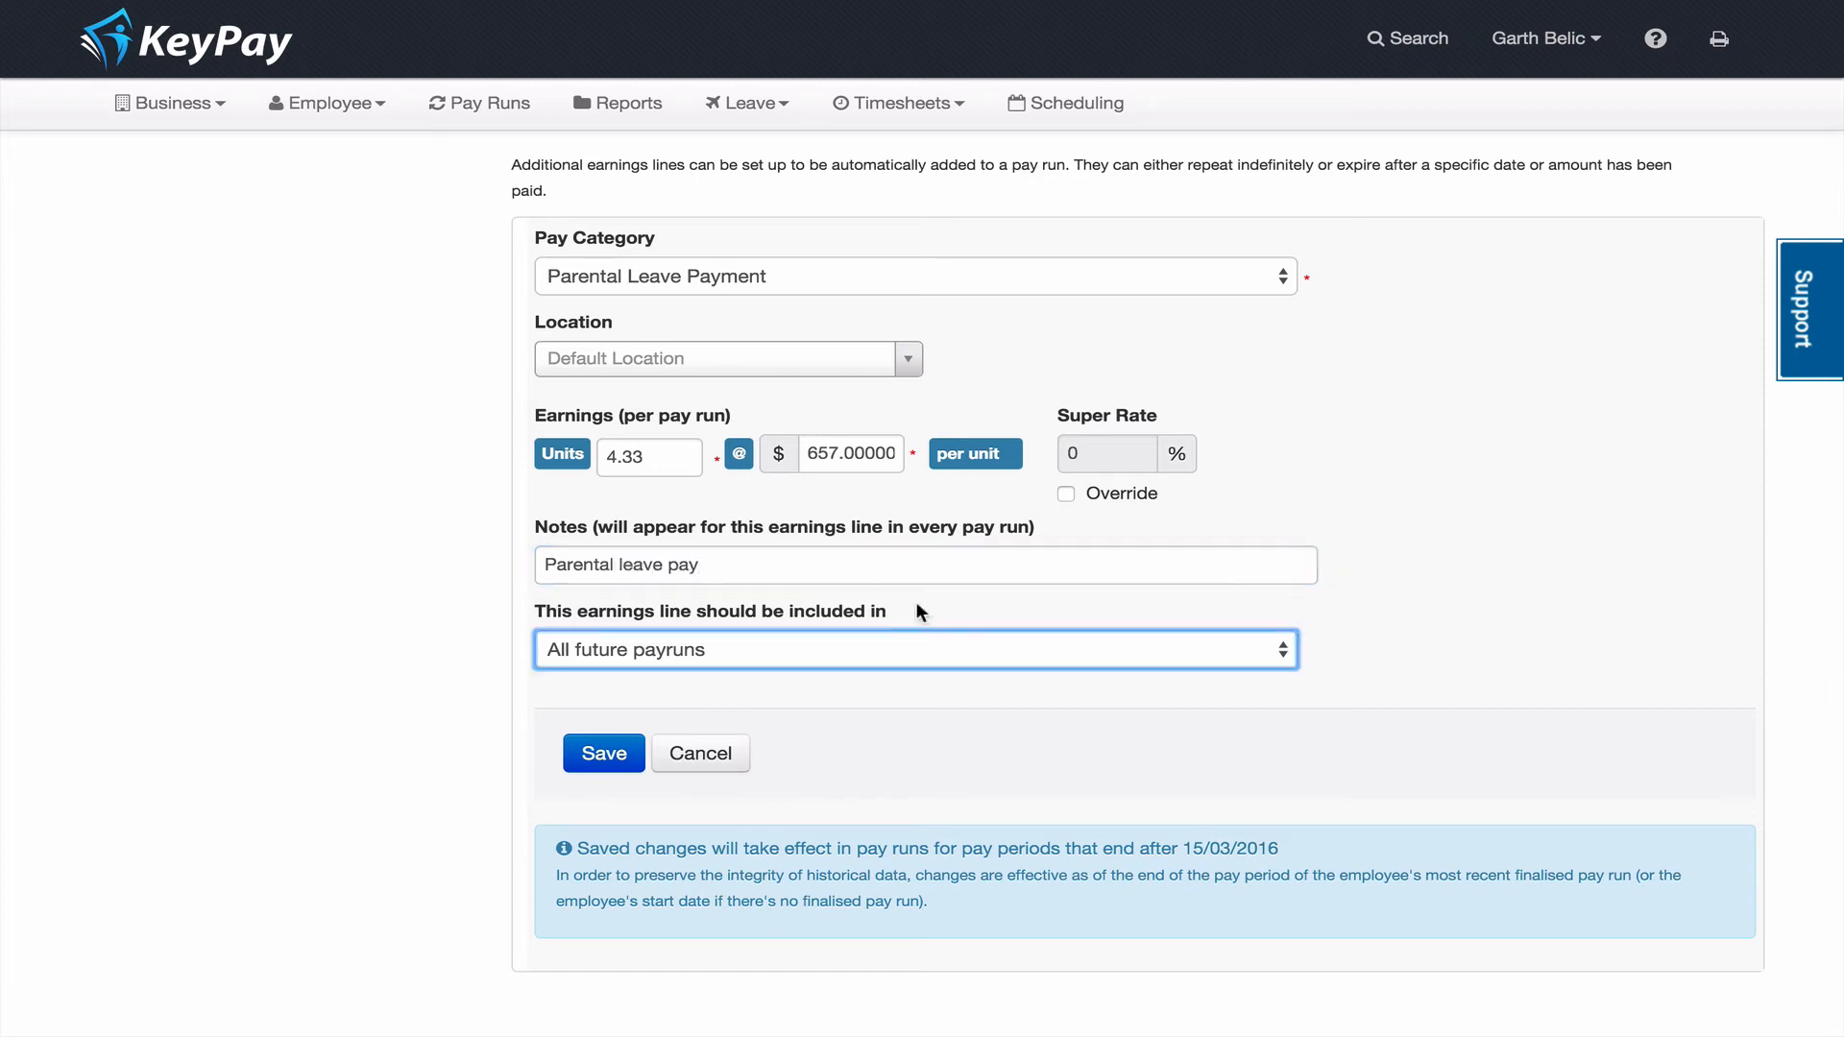
- Include the earnings line in all pay runs until a maximum amount of $11826 has been reached, and save it
click(808, 653)
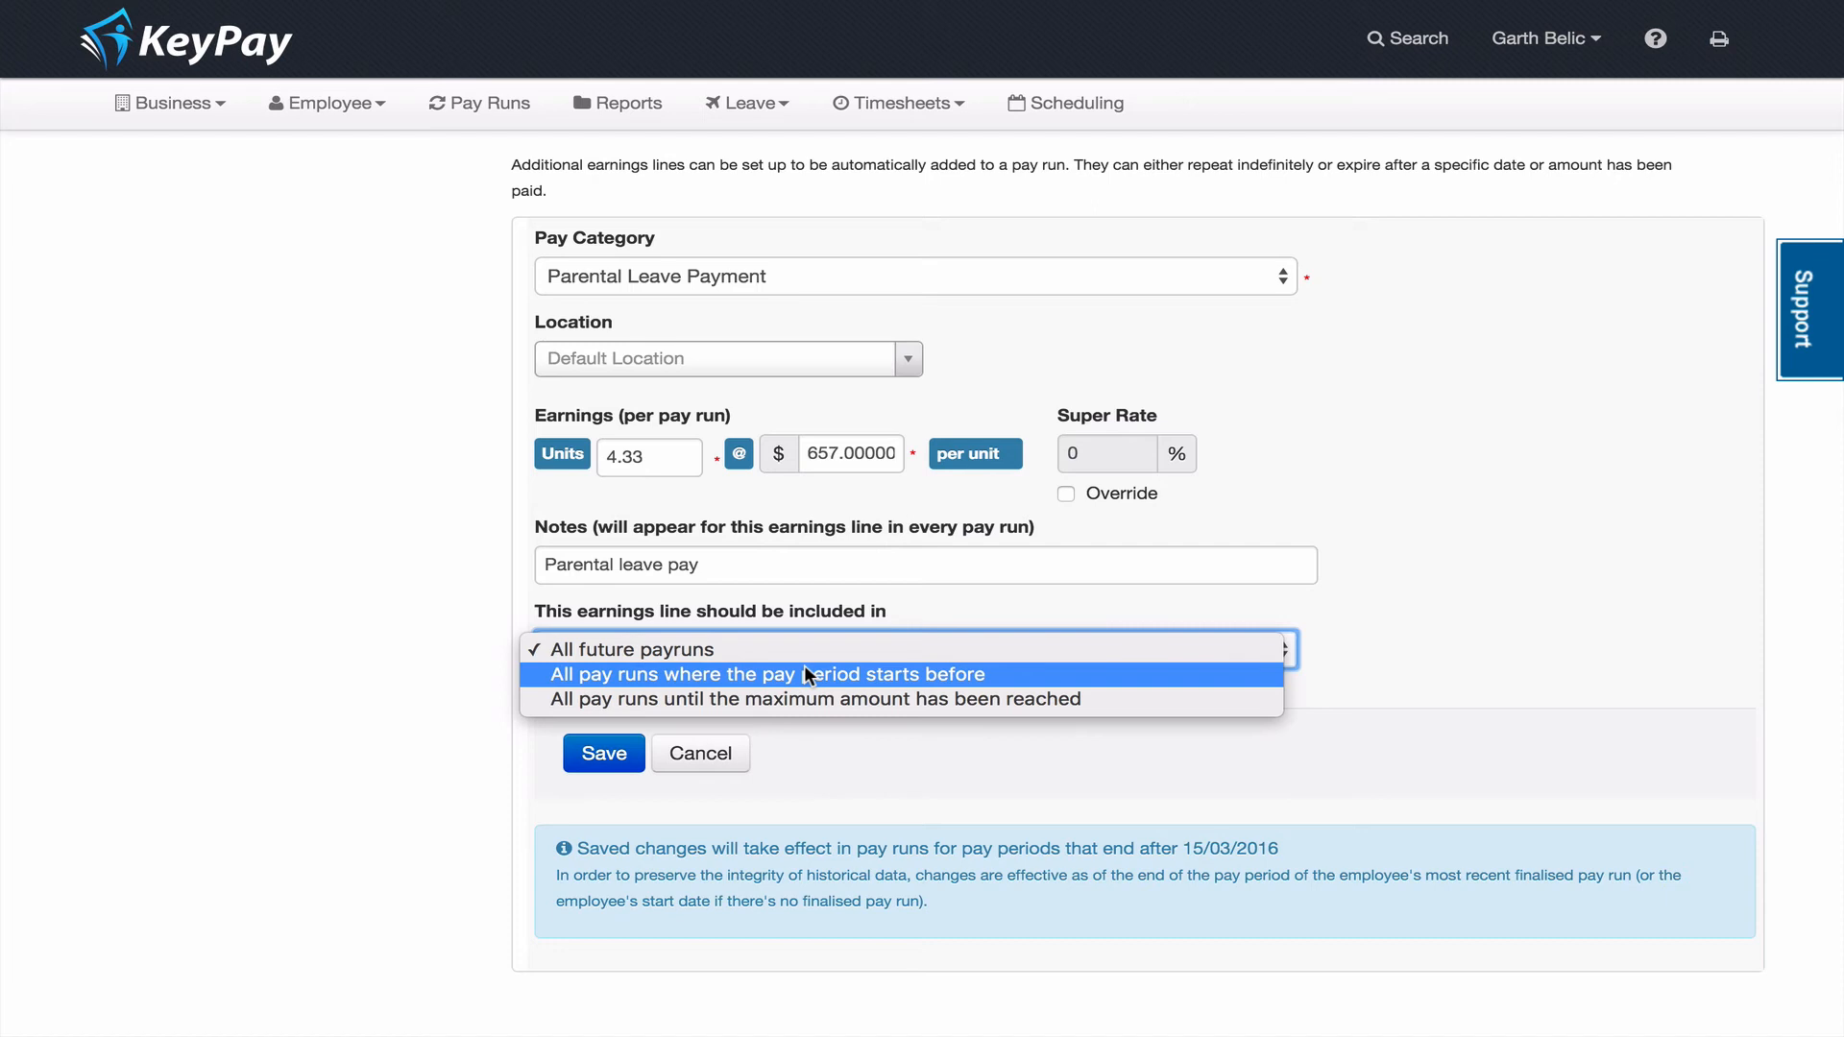
click(912, 698)
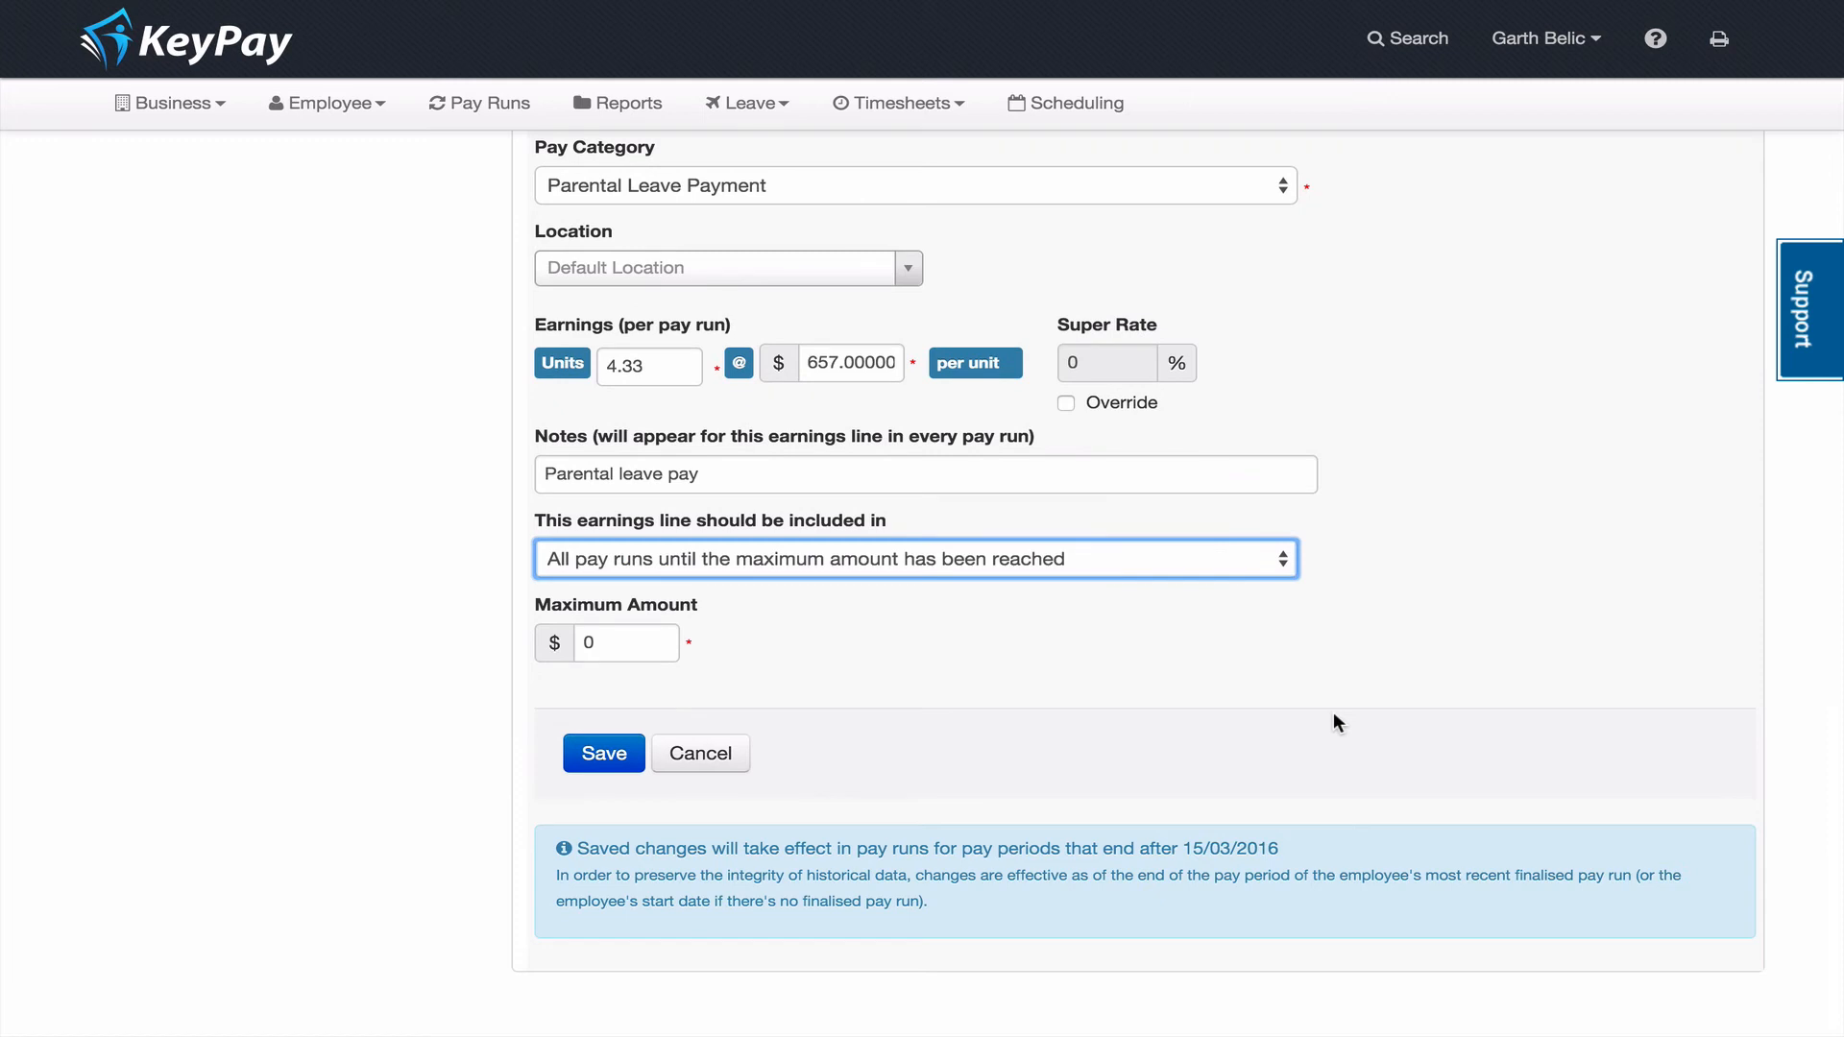
key(Tab)
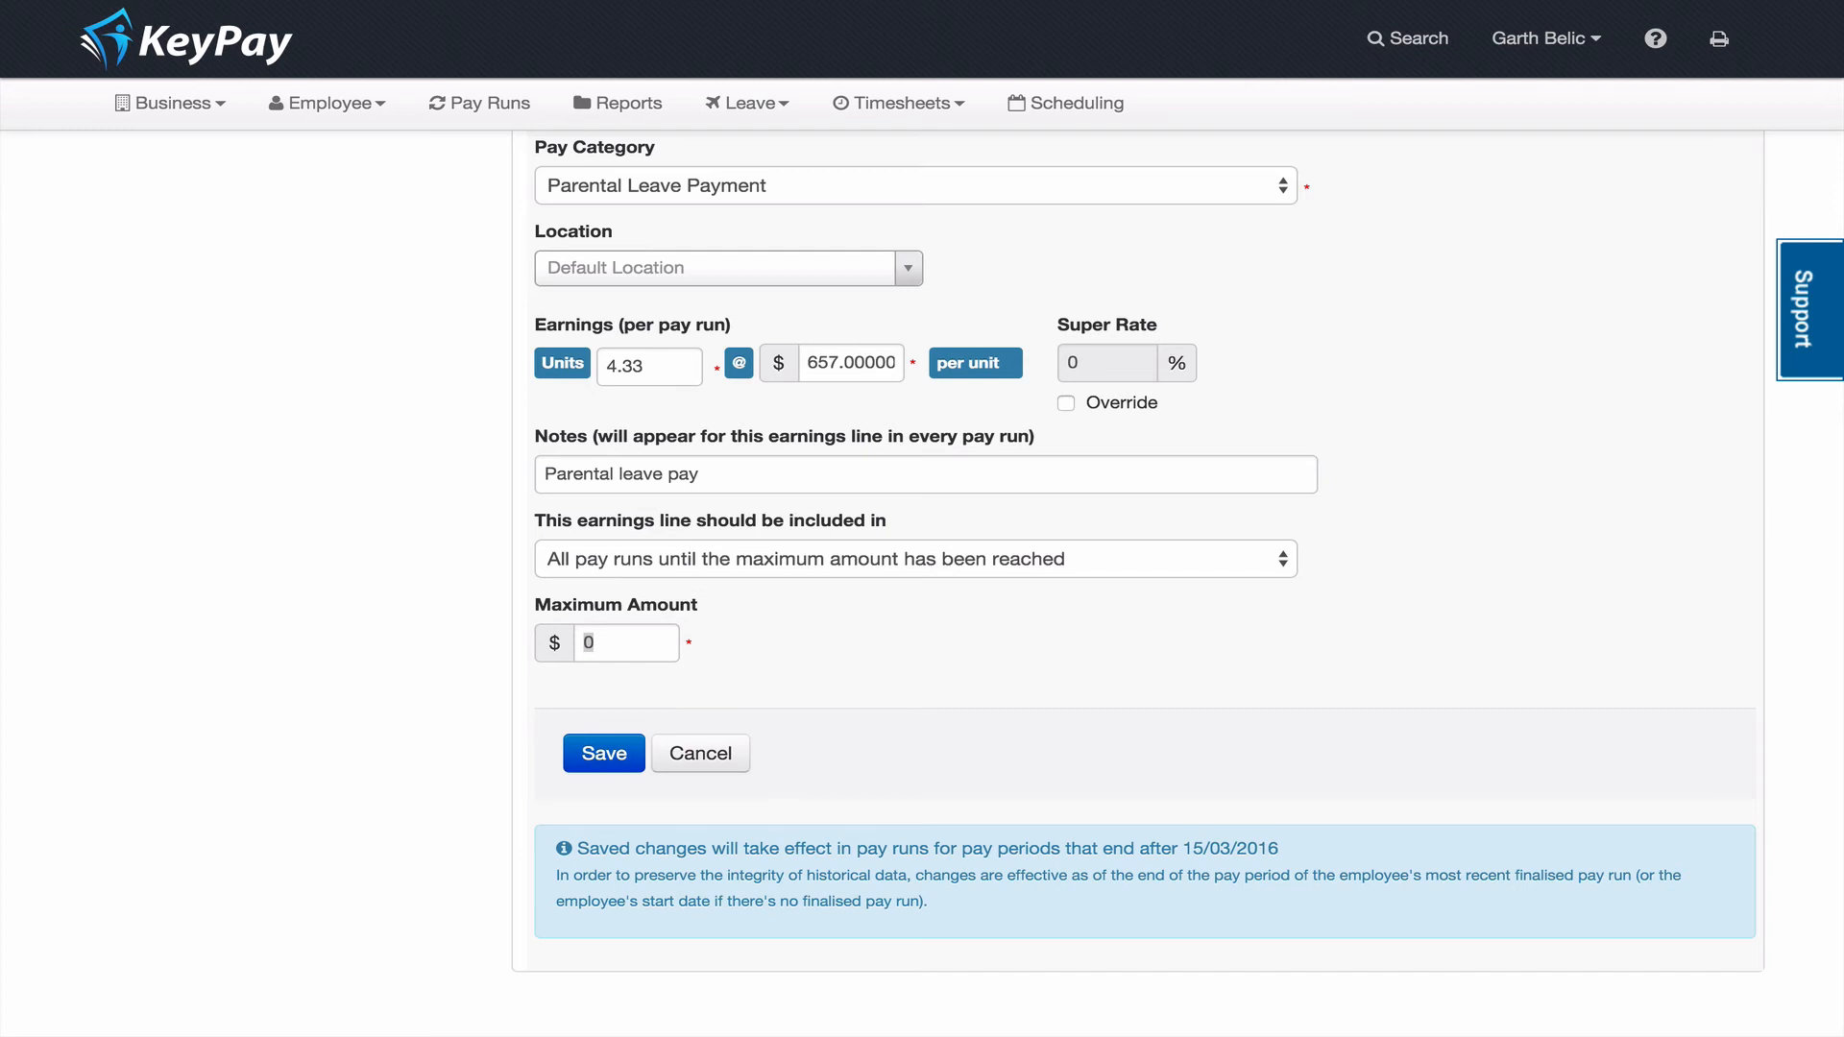
click(596, 637)
text(11826)
key(Tab)
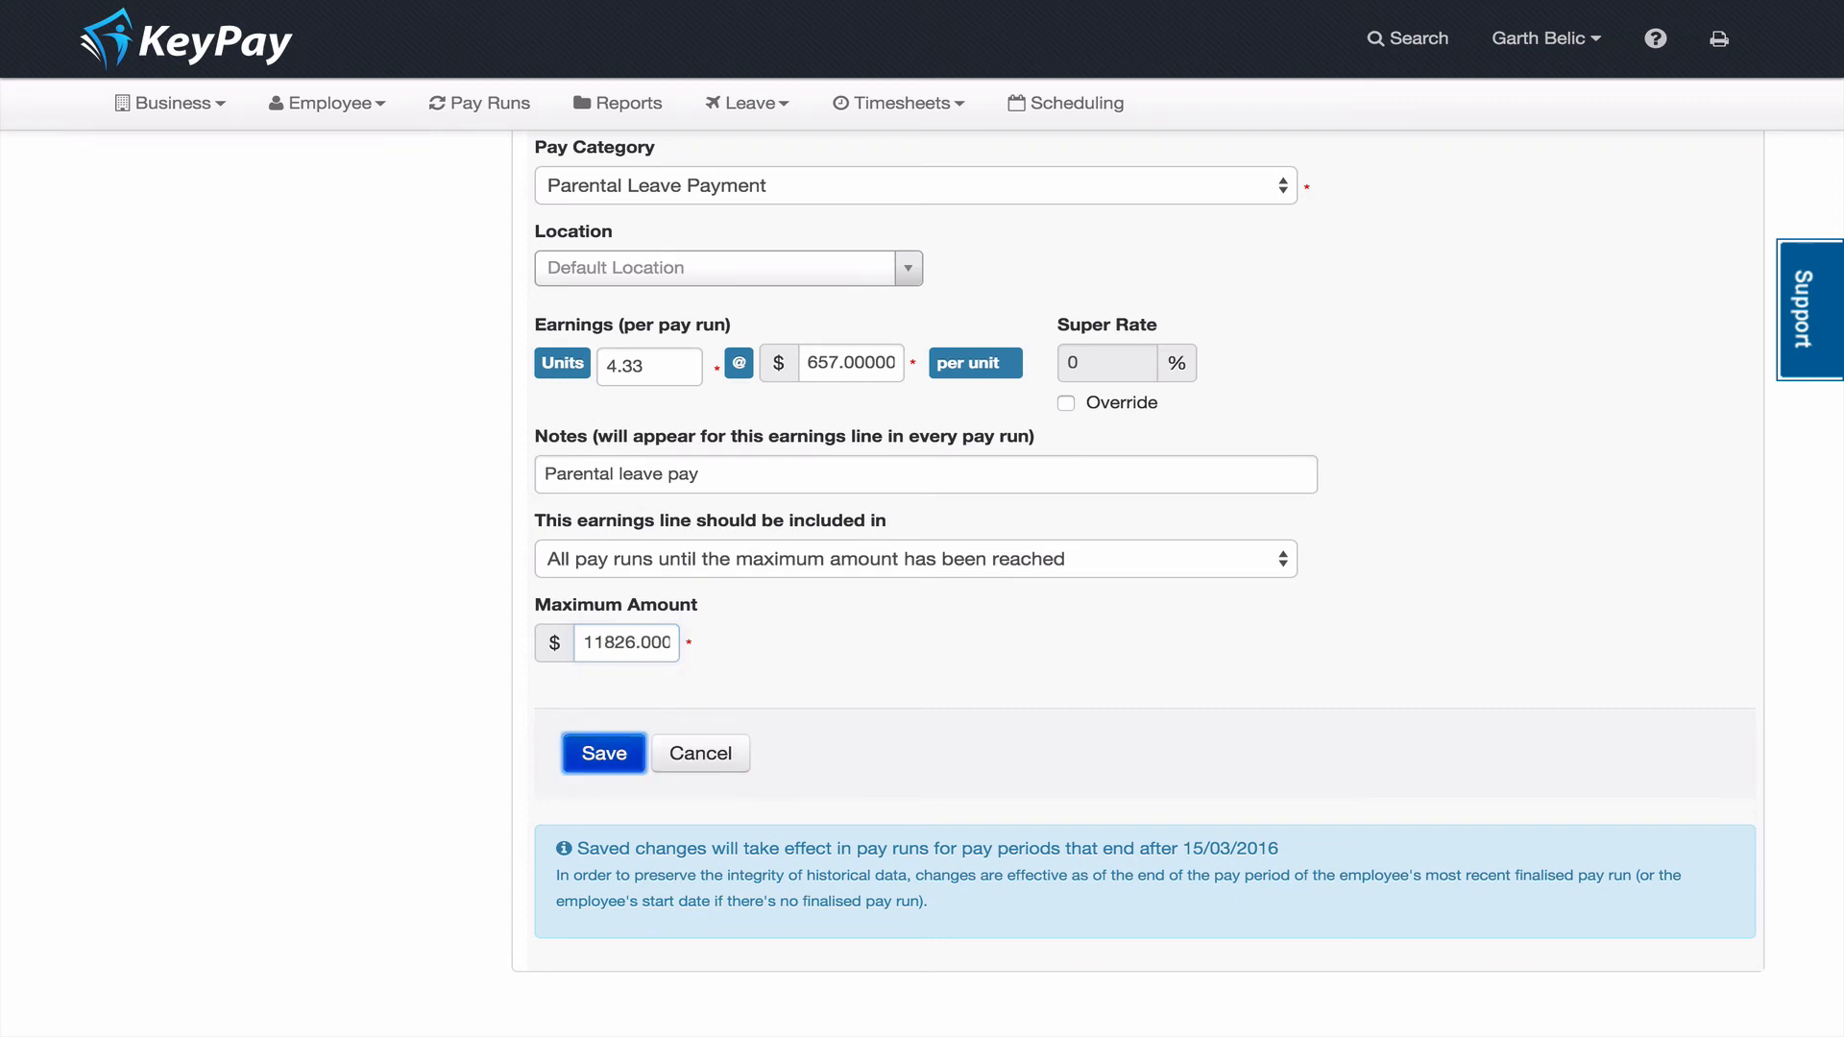
click(573, 744)
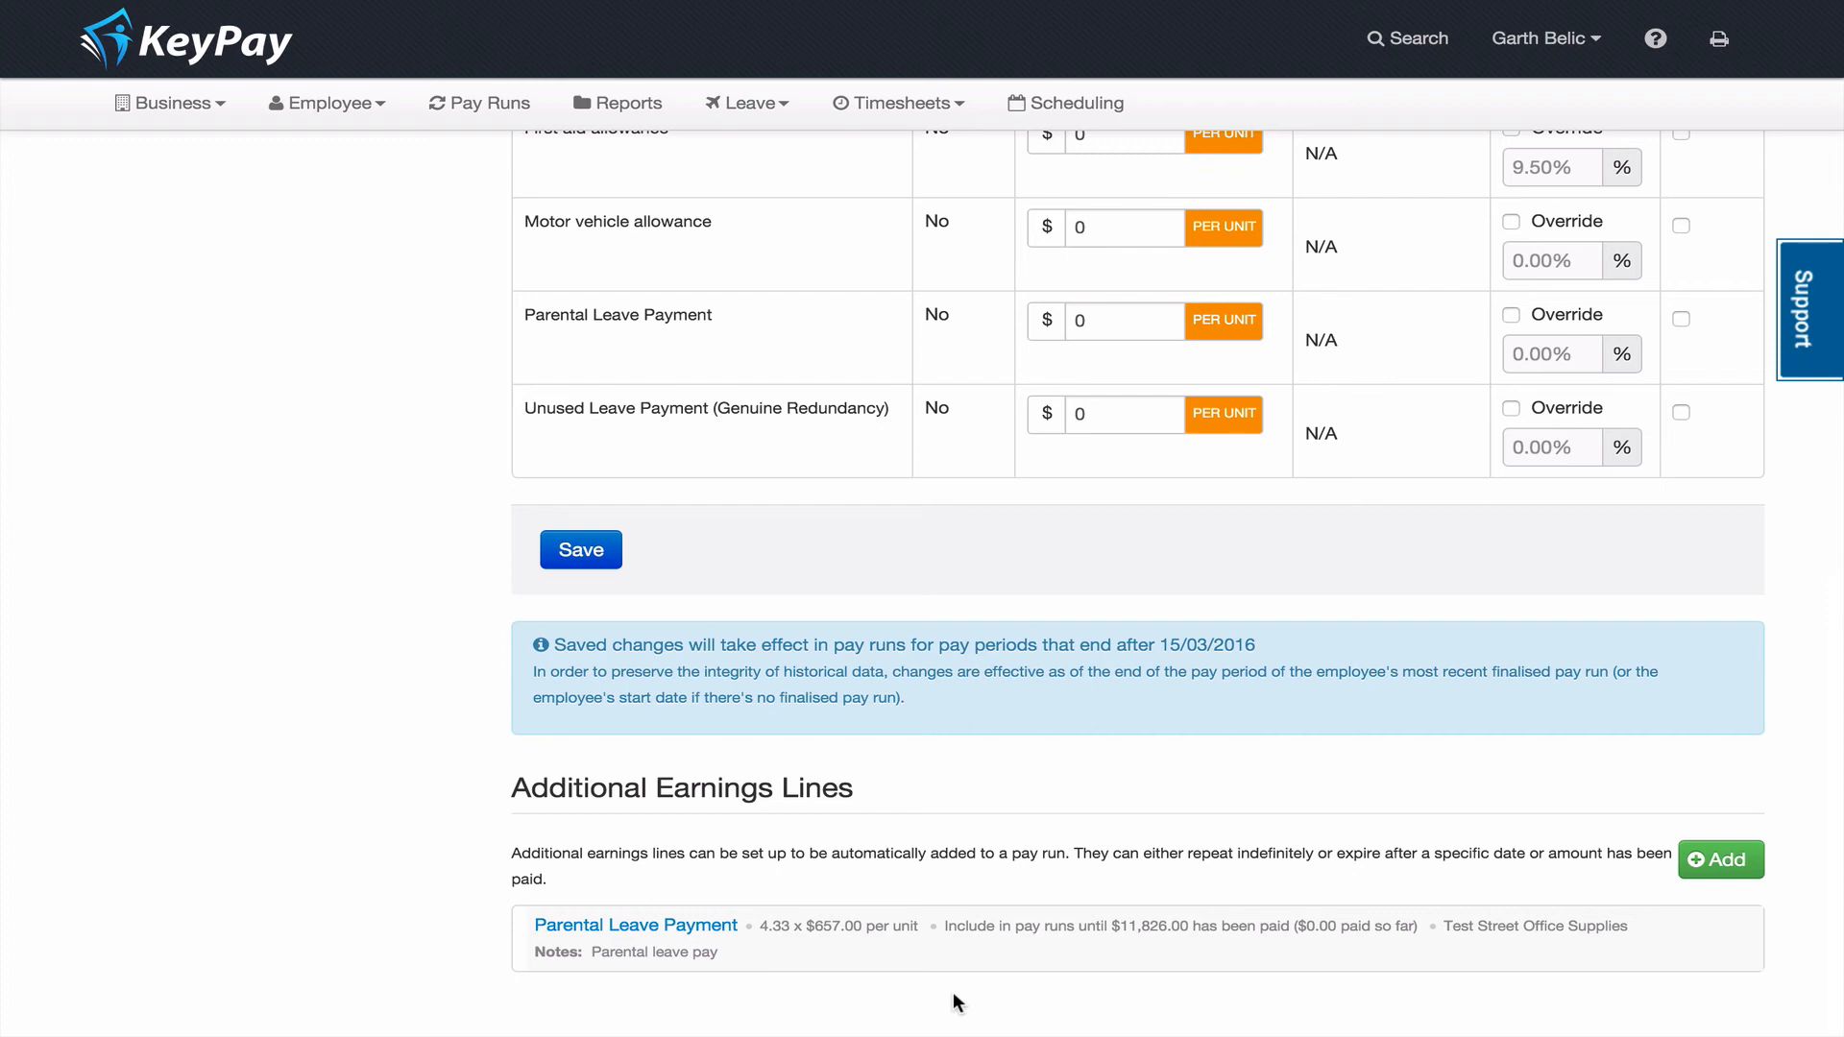
- Create a new Monthly pay run for the period ending 15/04/2016, paid on 16/04/2016
scroll(437, 432, up, 10)
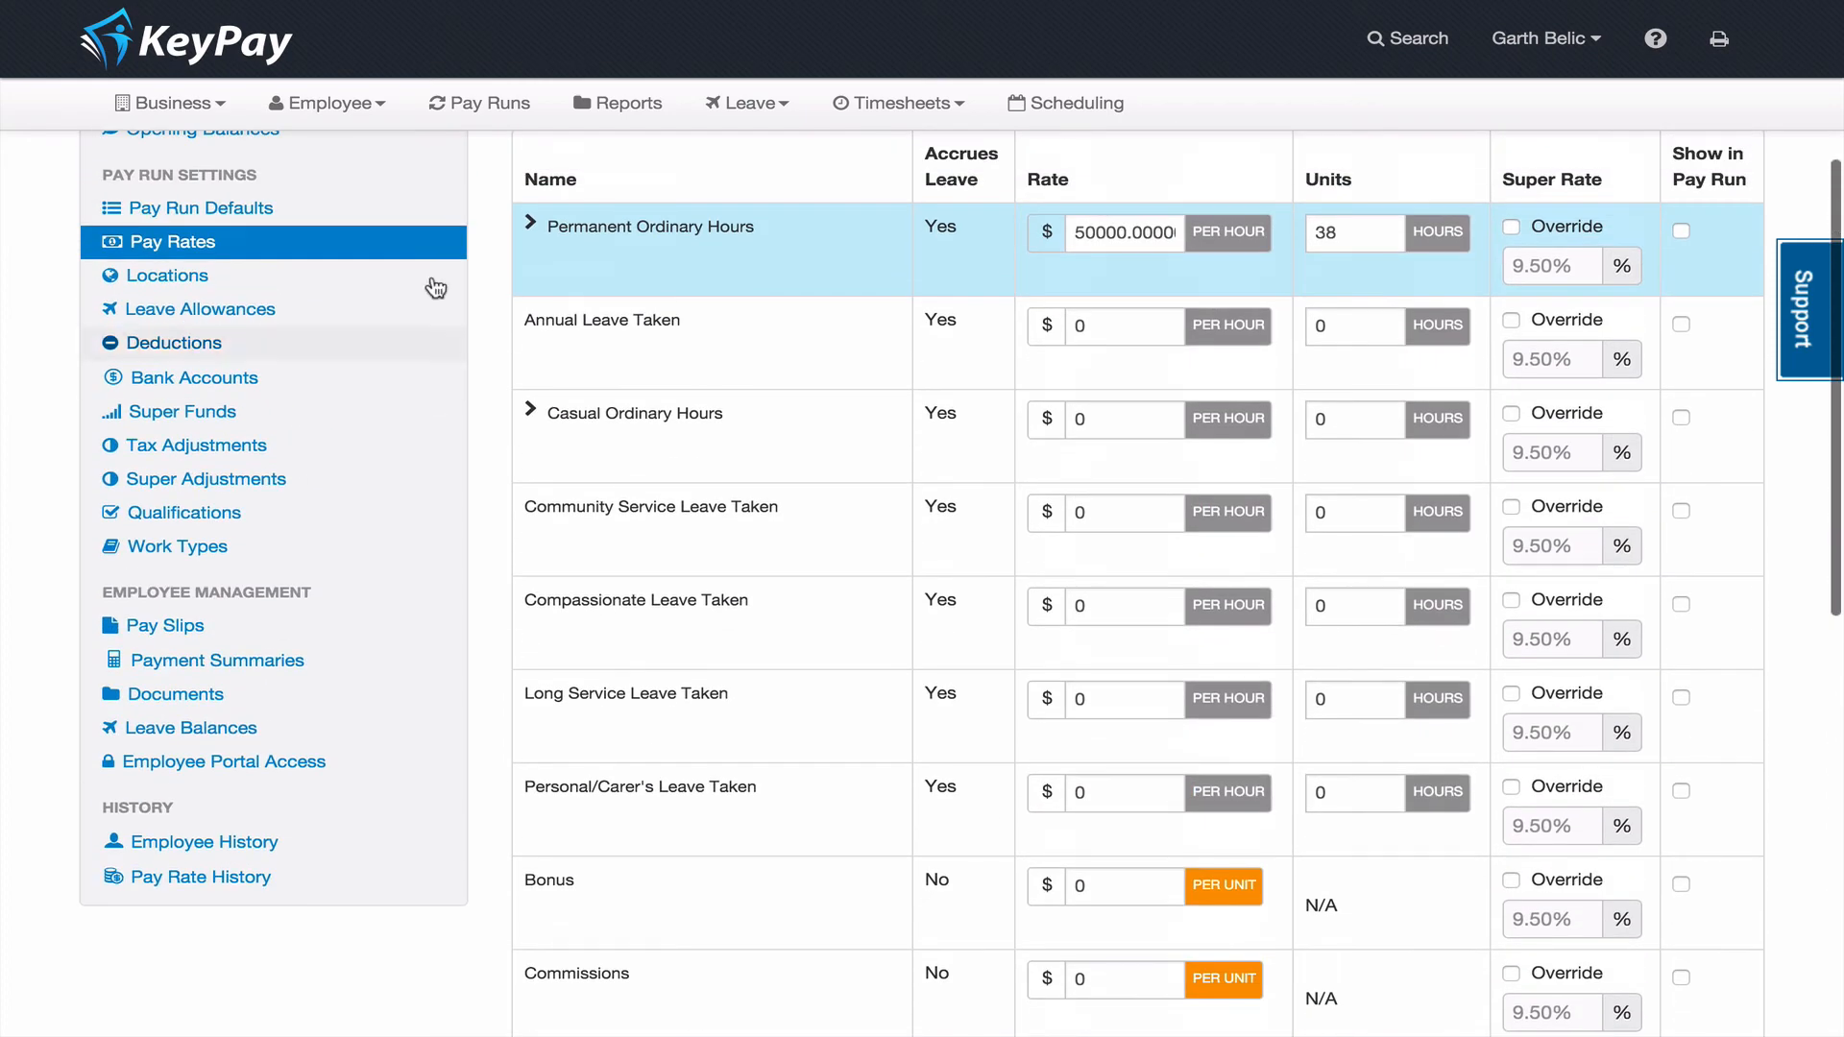
click(488, 103)
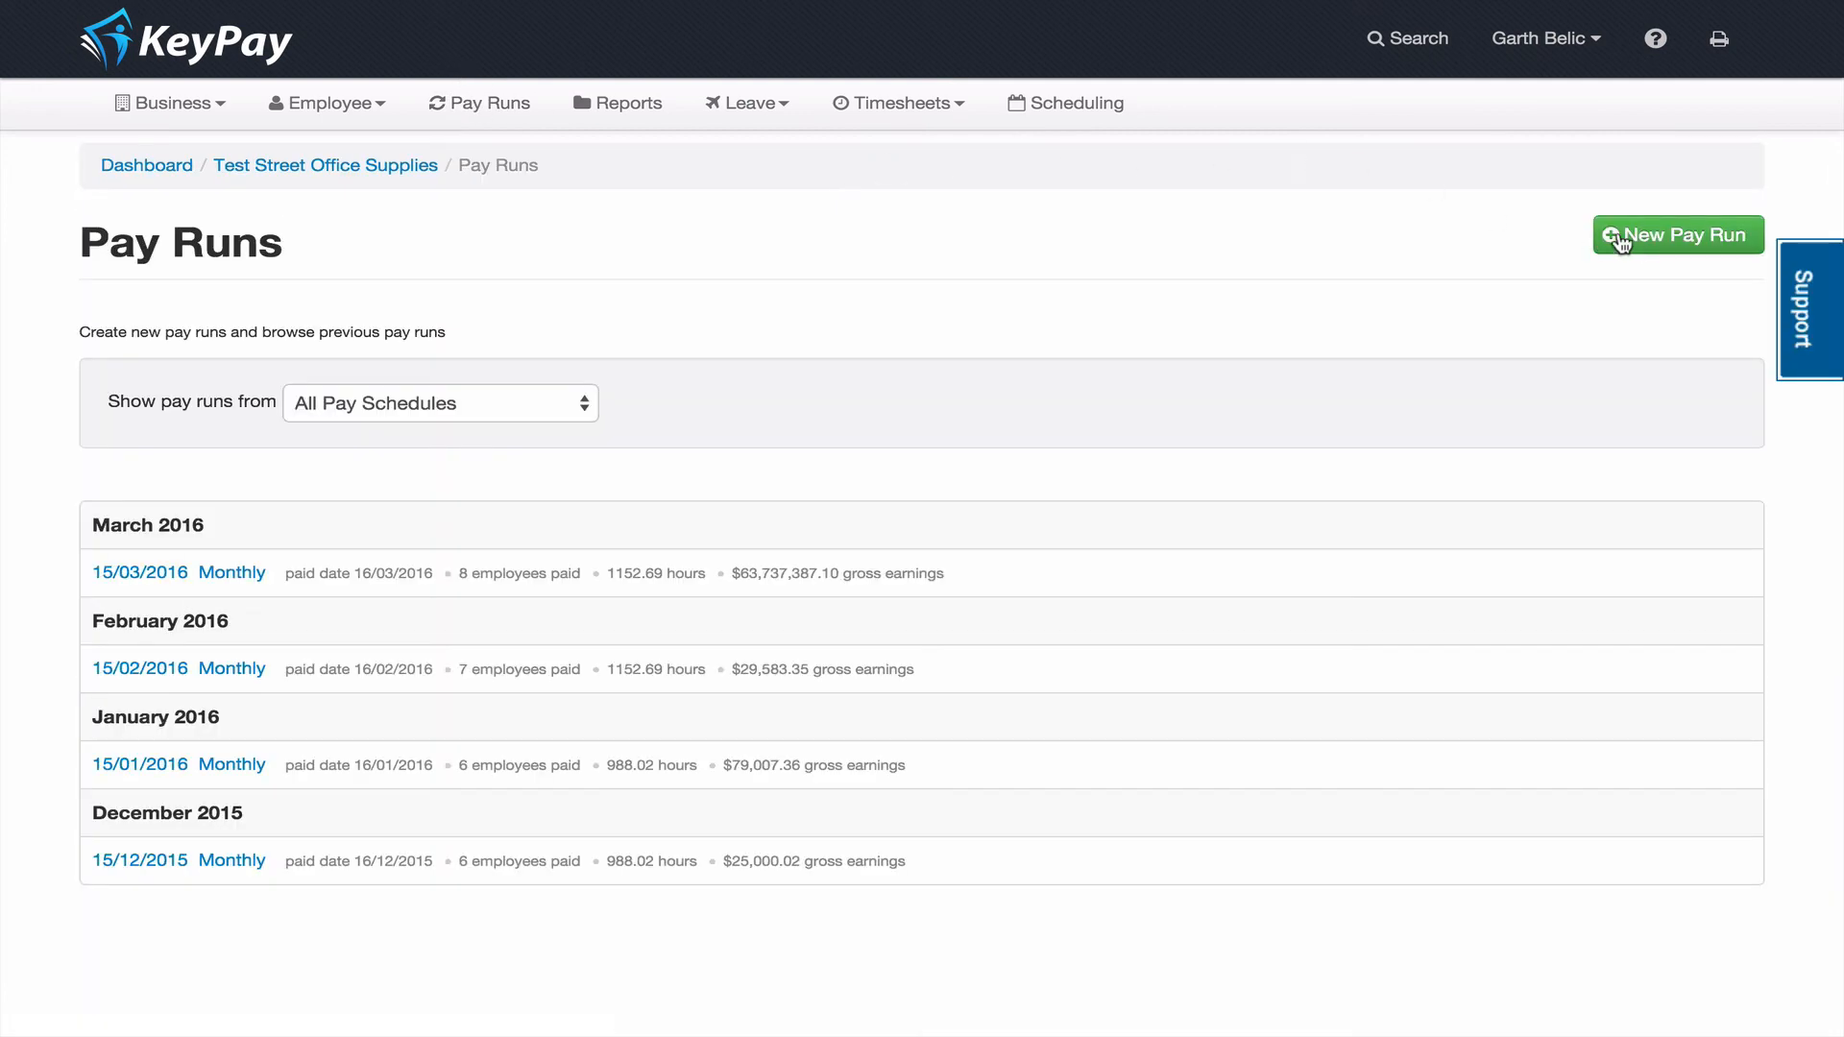
click(1661, 234)
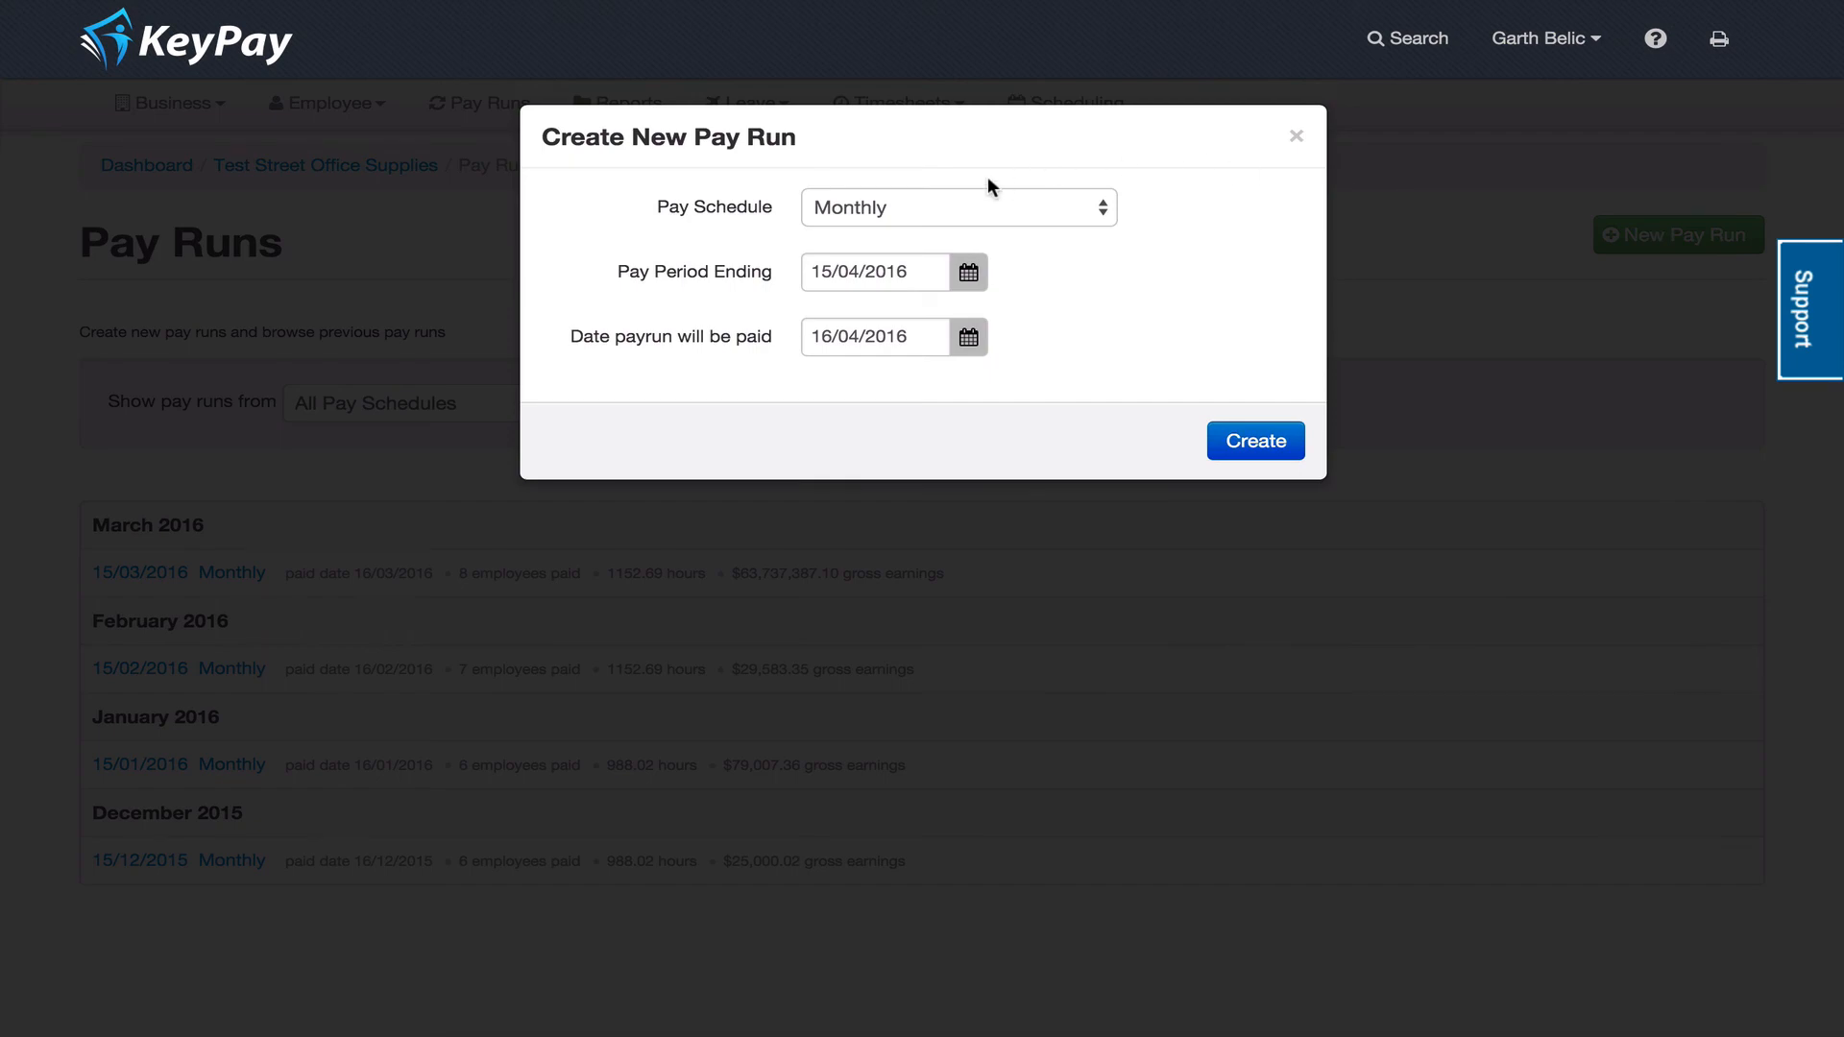
click(1232, 441)
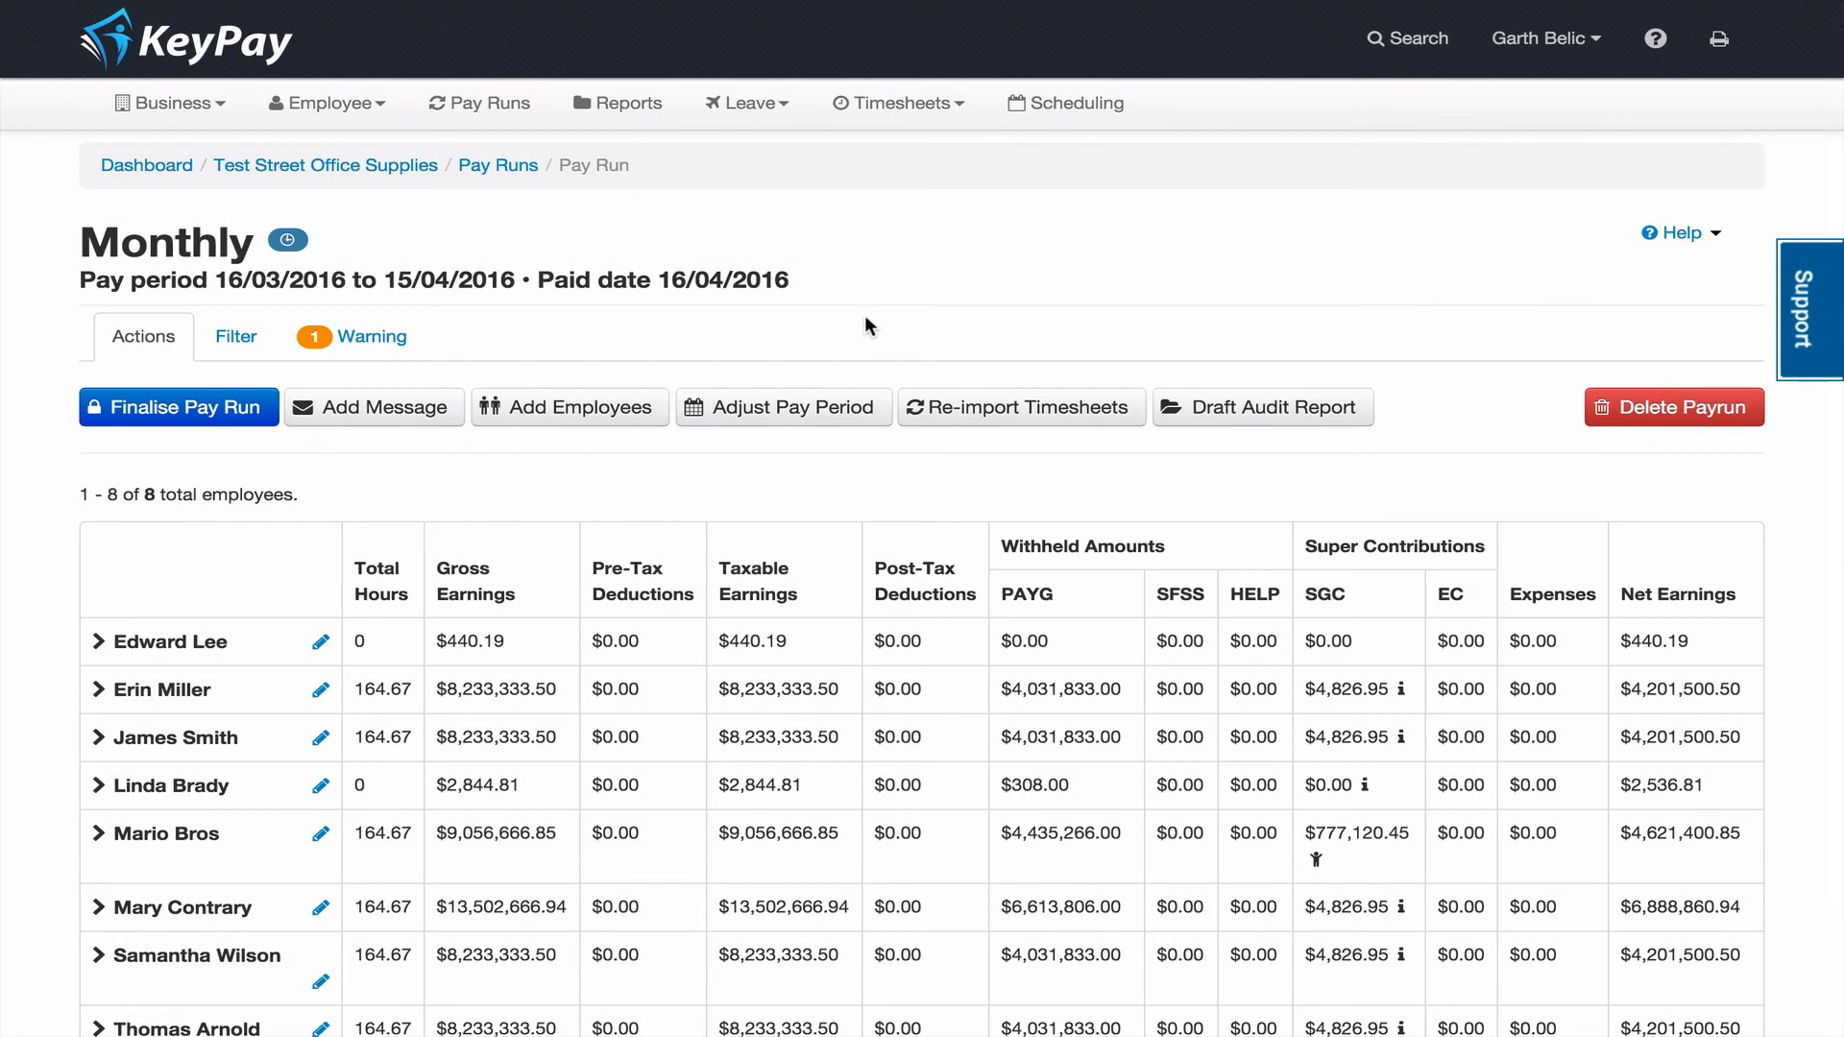
- Expand the parental leave employee's entry in the pay run and review the earnings details
click(187, 789)
scroll(551, 864, down, 3)
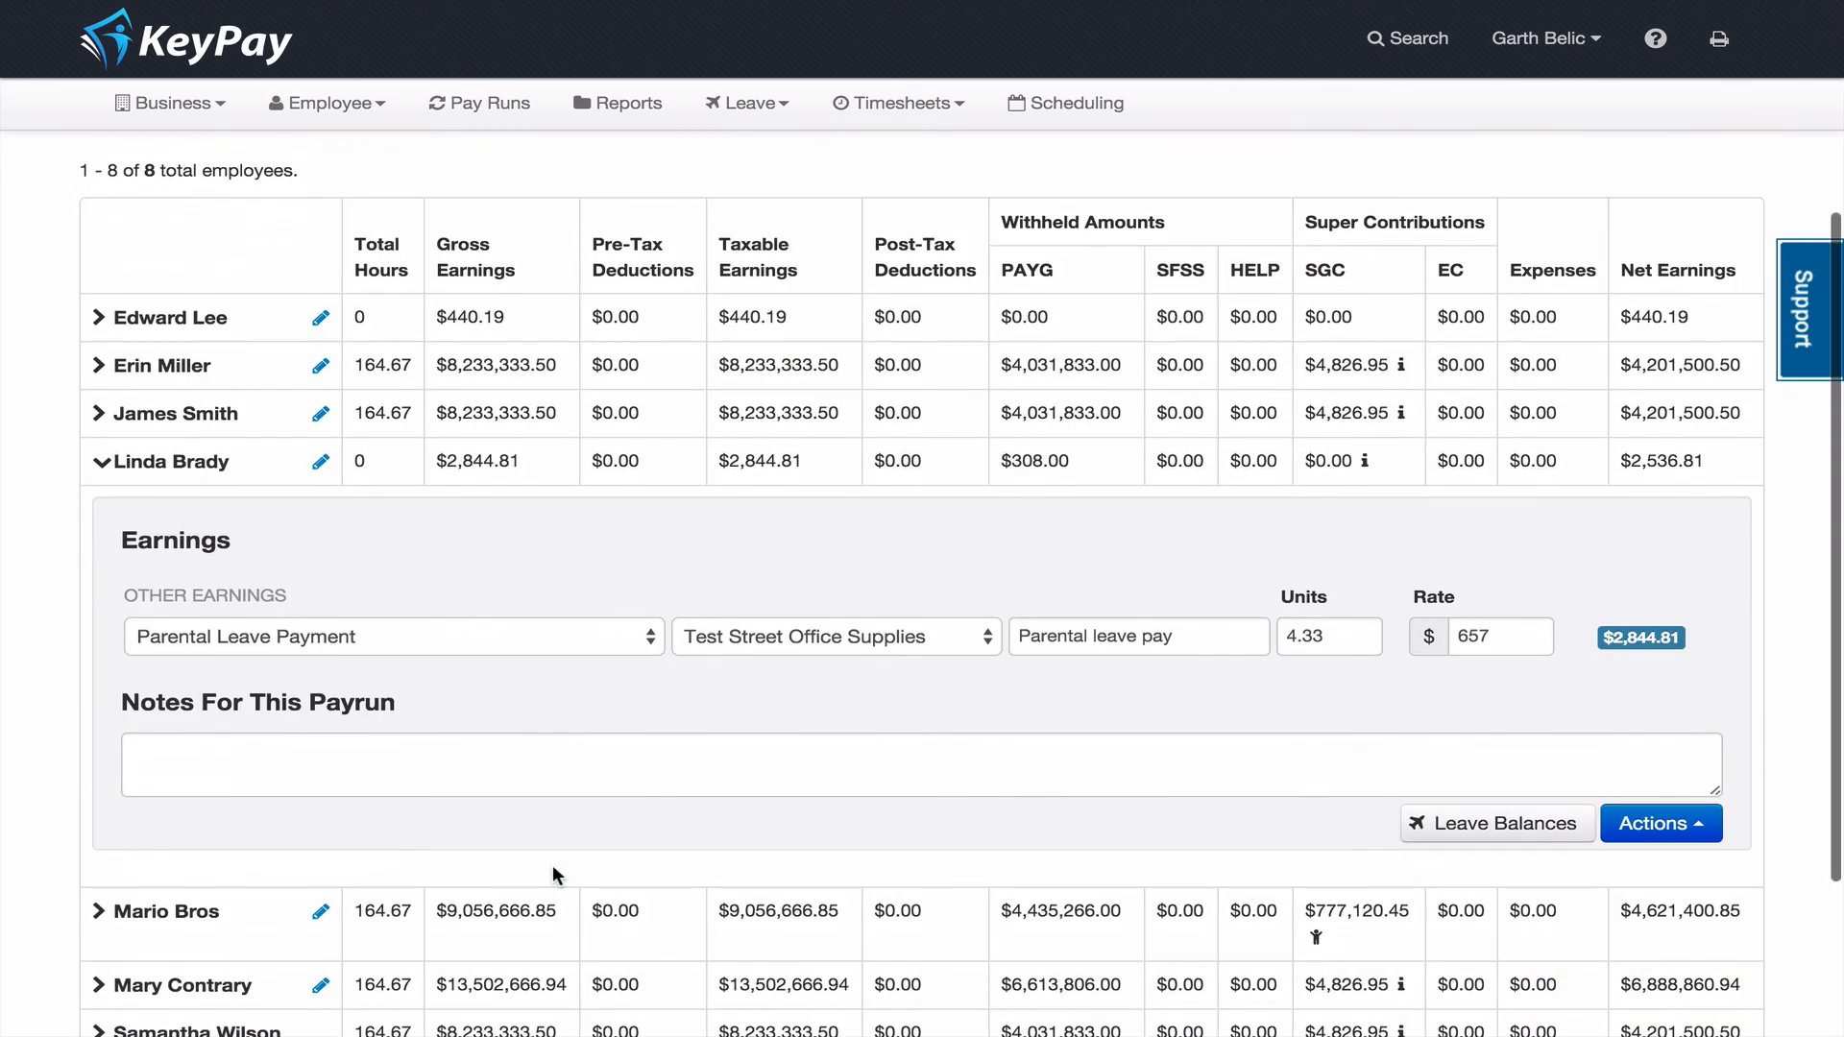
scroll(647, 803, down, 3)
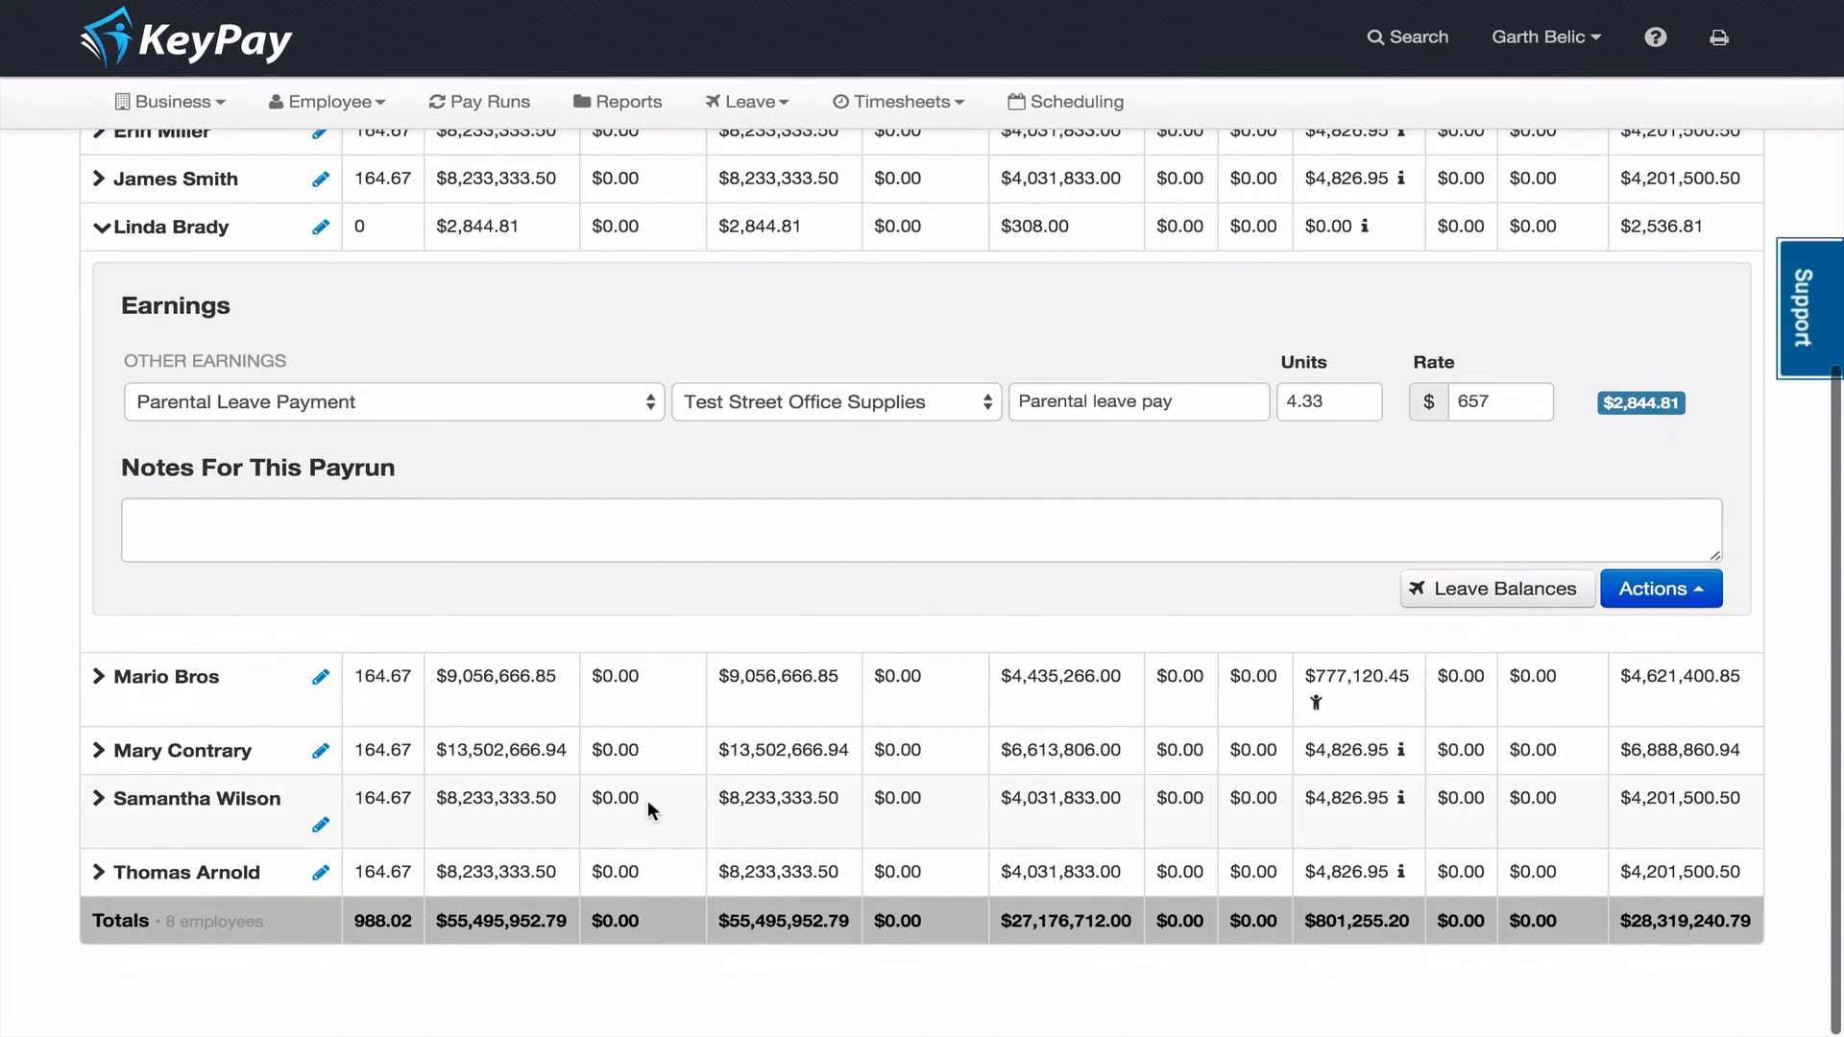